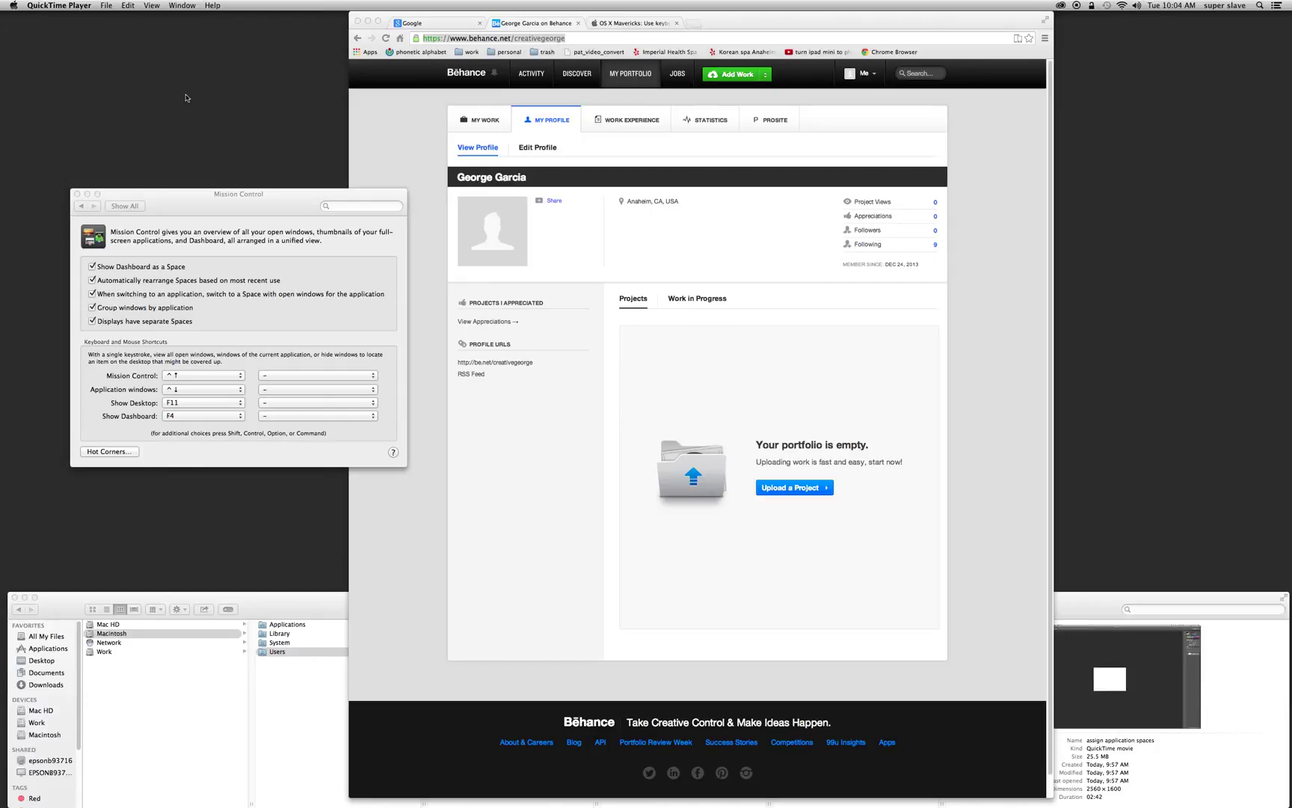
Enter the Dashboard Space from the Spaces overview, then flip between it and Desktop 1
key("ctrl+Up")
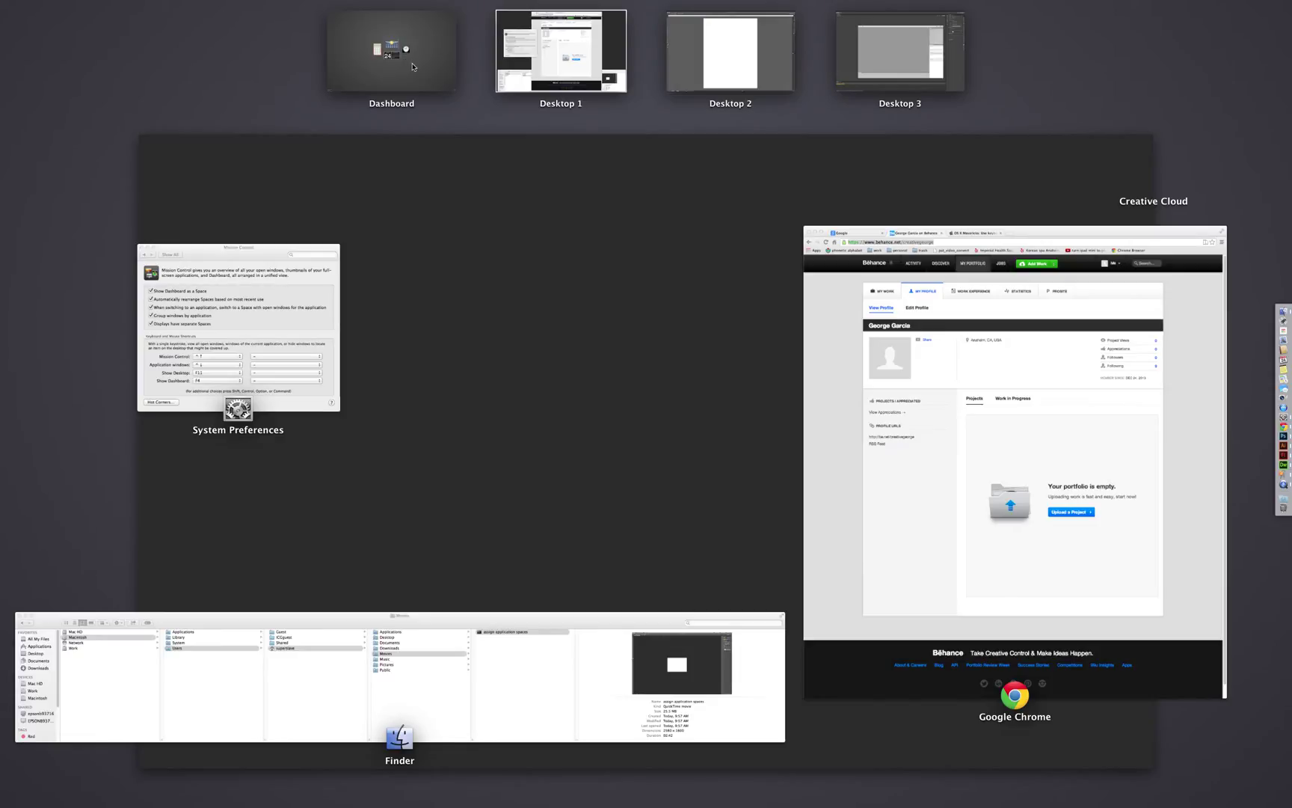
left_click(413, 67)
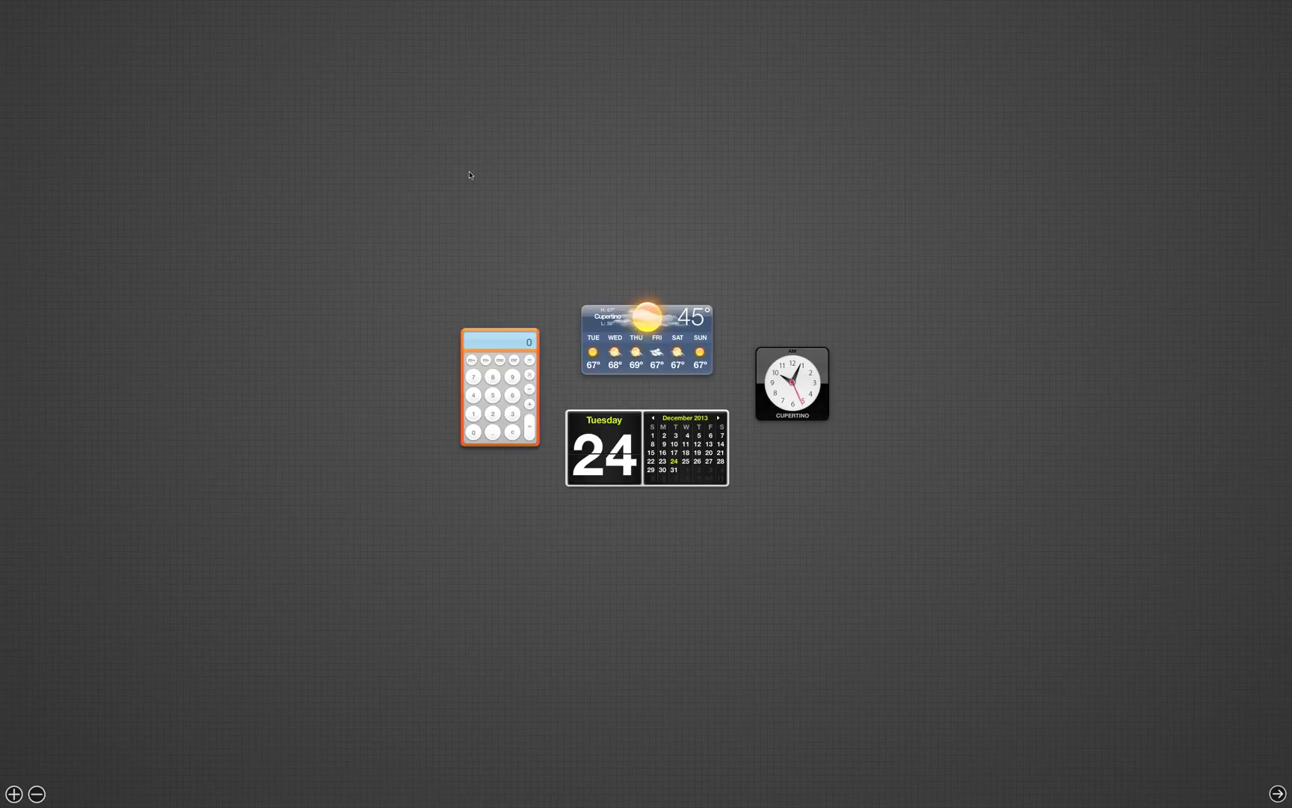
key("ctrl+Up")
key("ctrl+Left")
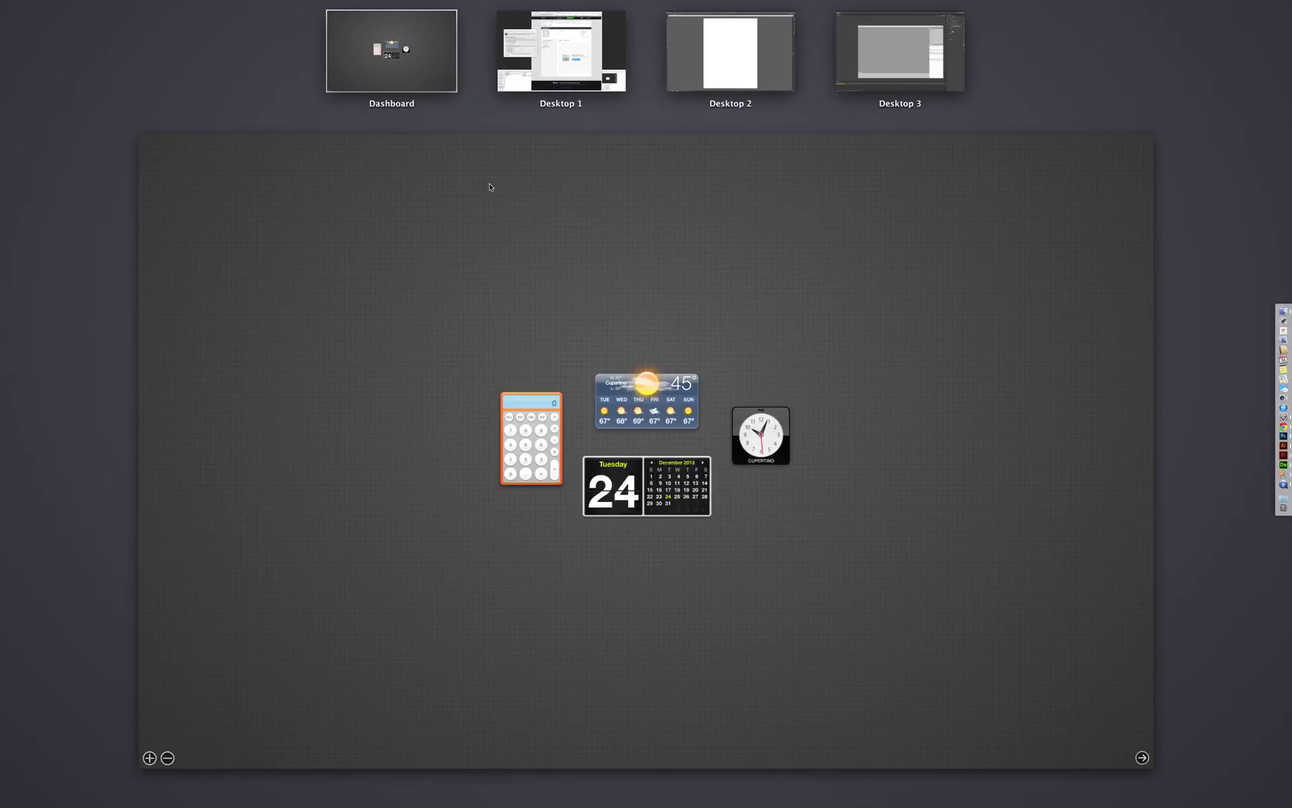
left_click(681, 409)
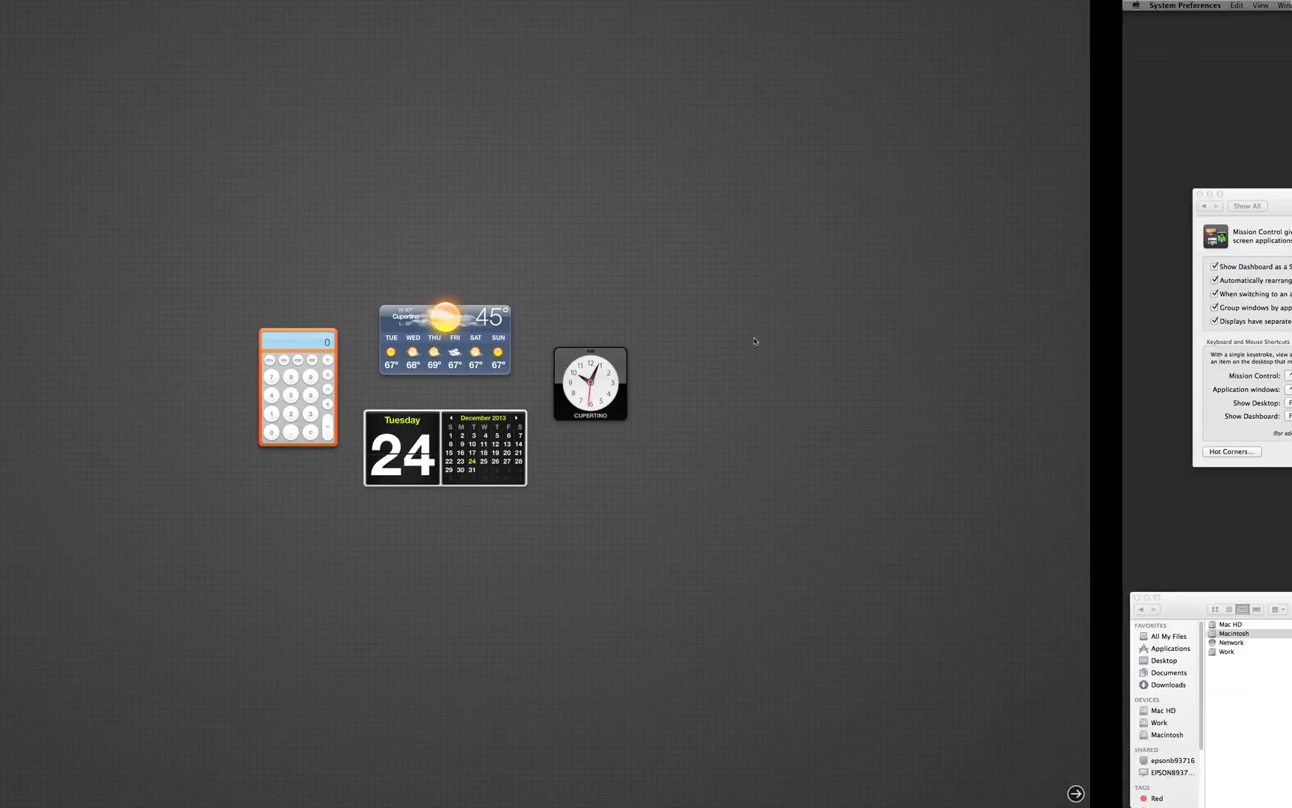
key("ctrl+Left")
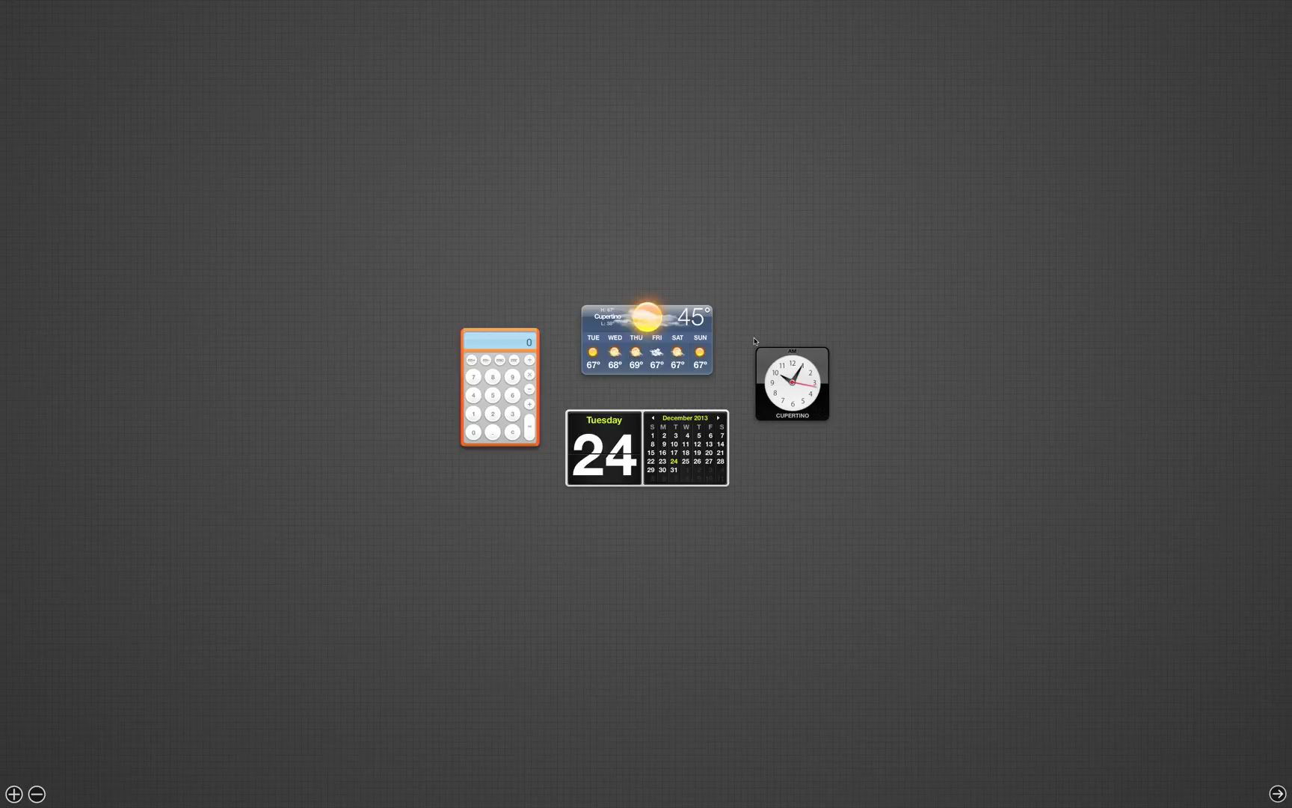
Turn off 'Show Dashboard as a Space' in Mission Control and reopen the pane to confirm
key("F4")
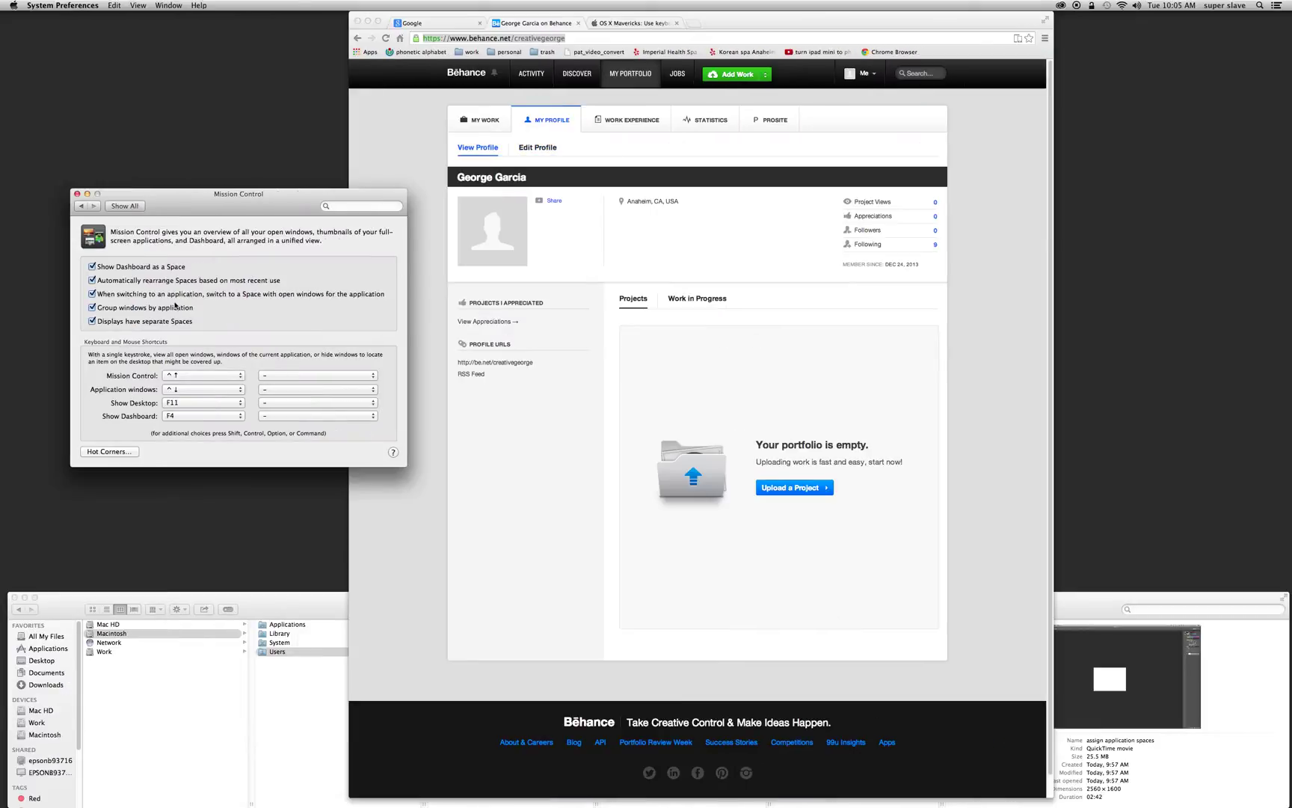
left_click(93, 267)
left_click(124, 206)
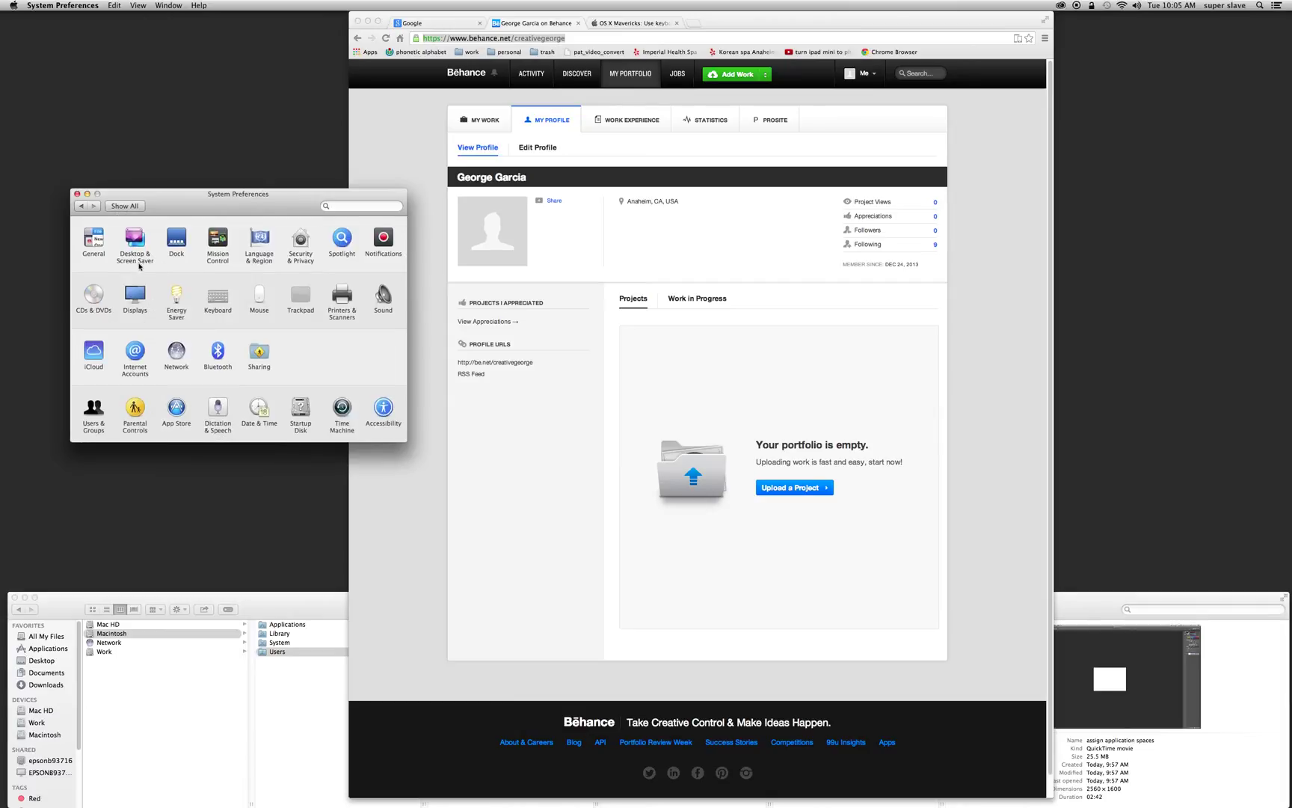
left_click(218, 238)
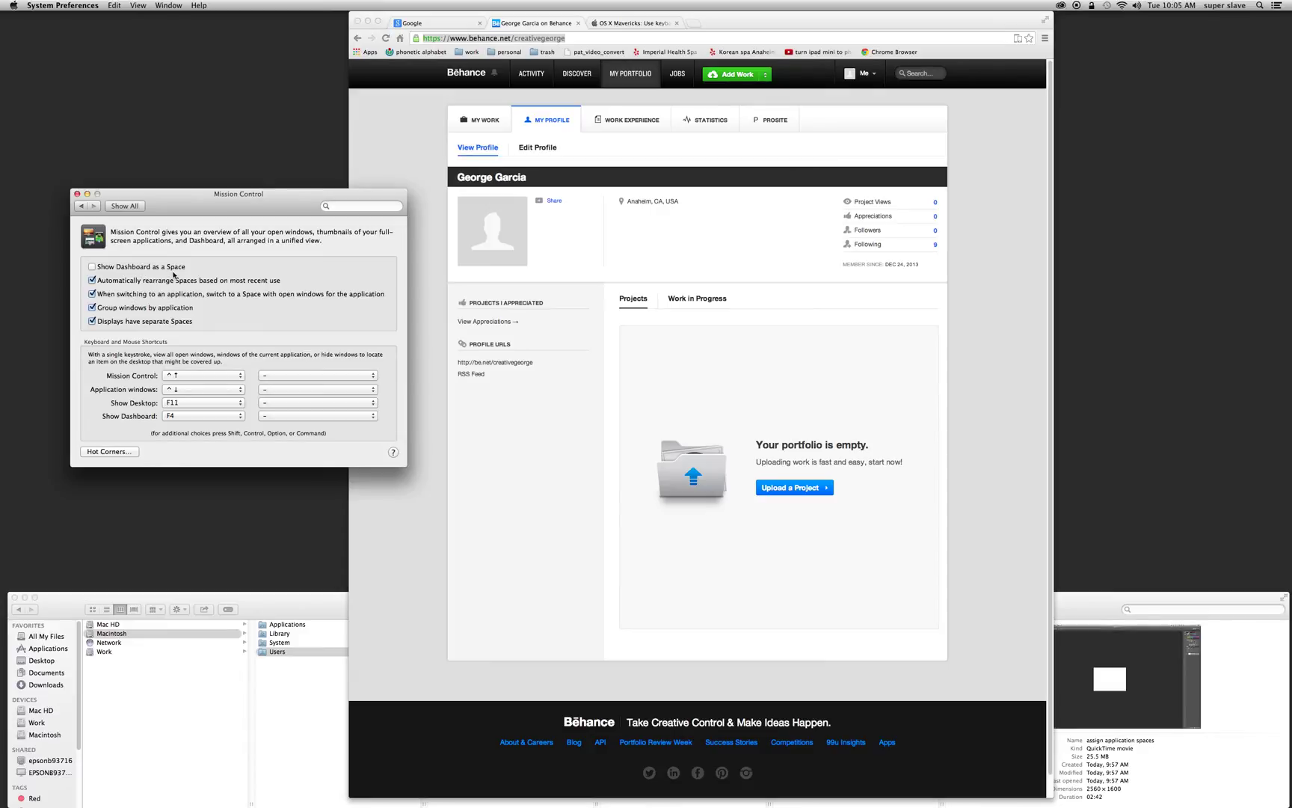
key("ctrl+Up")
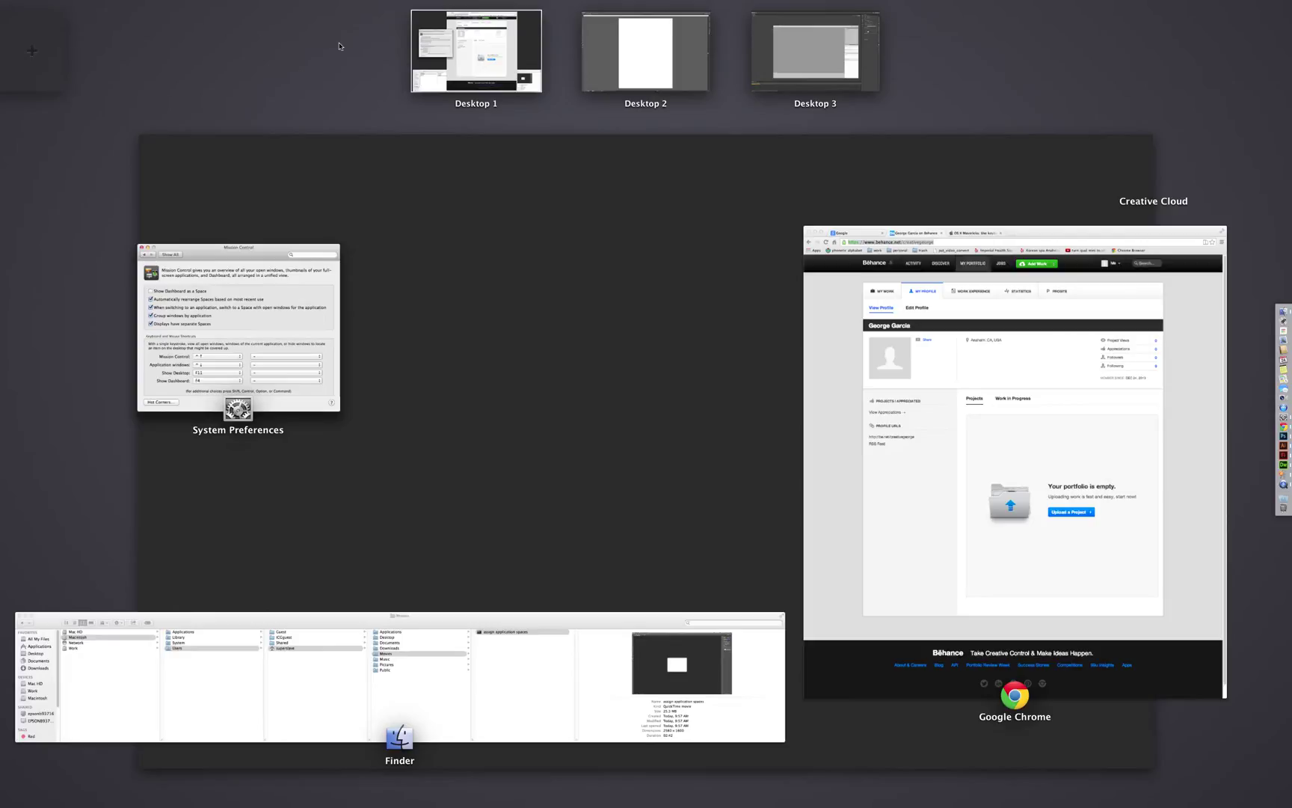
key("ctrl+Up")
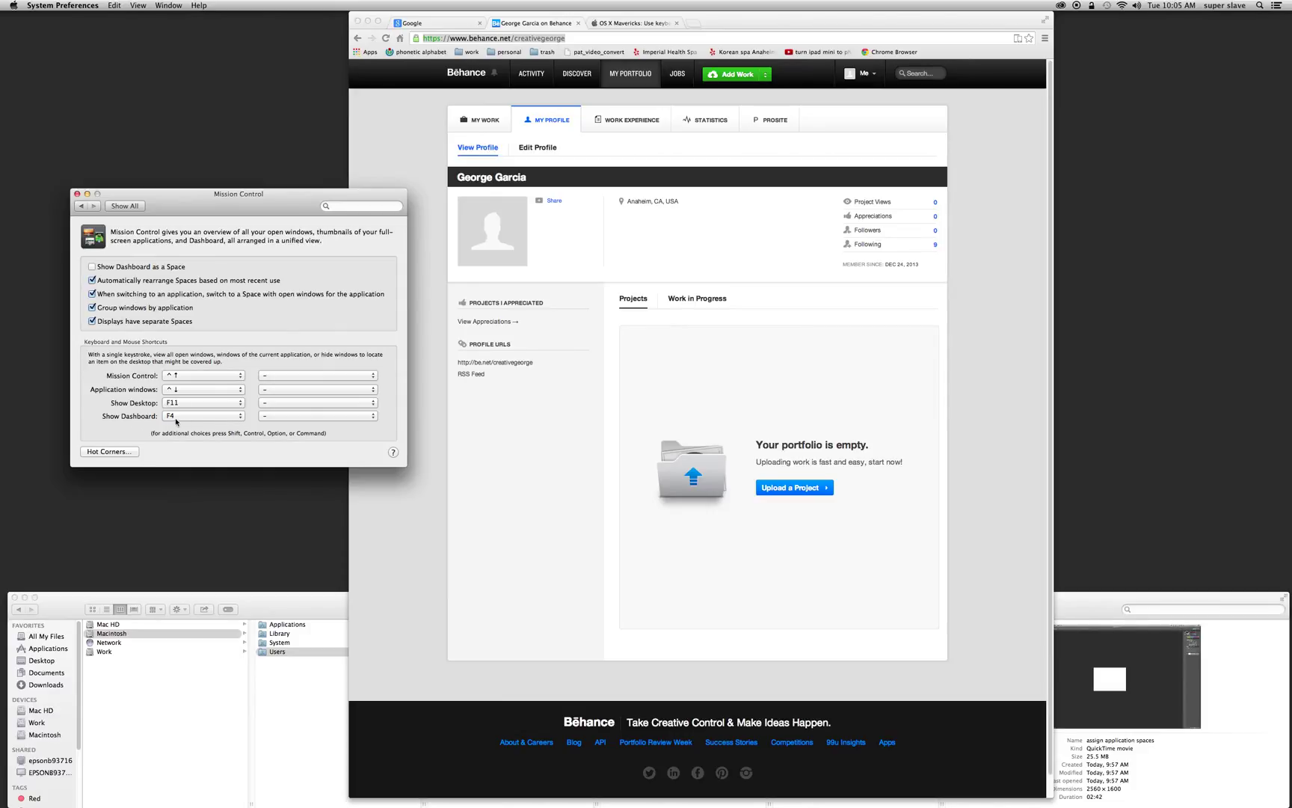
left_click(195, 418)
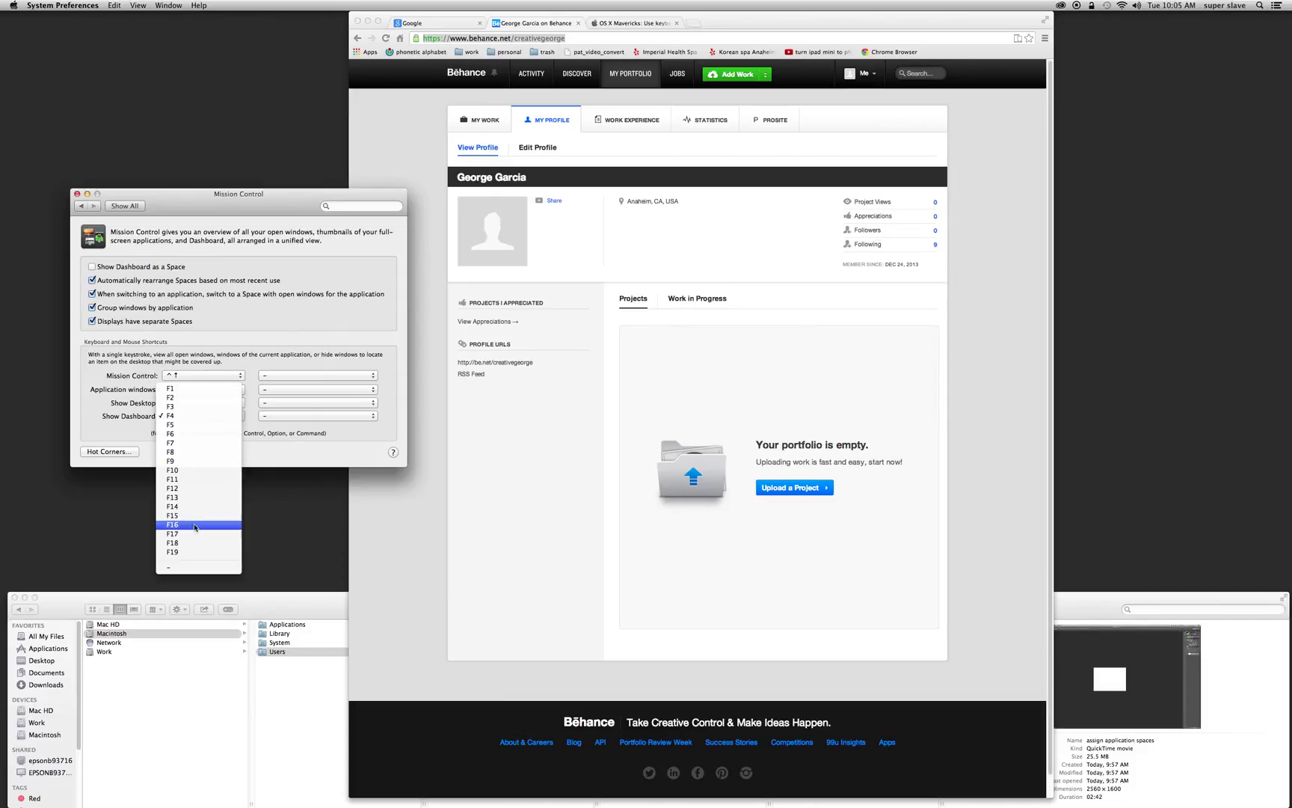
left_click(177, 419)
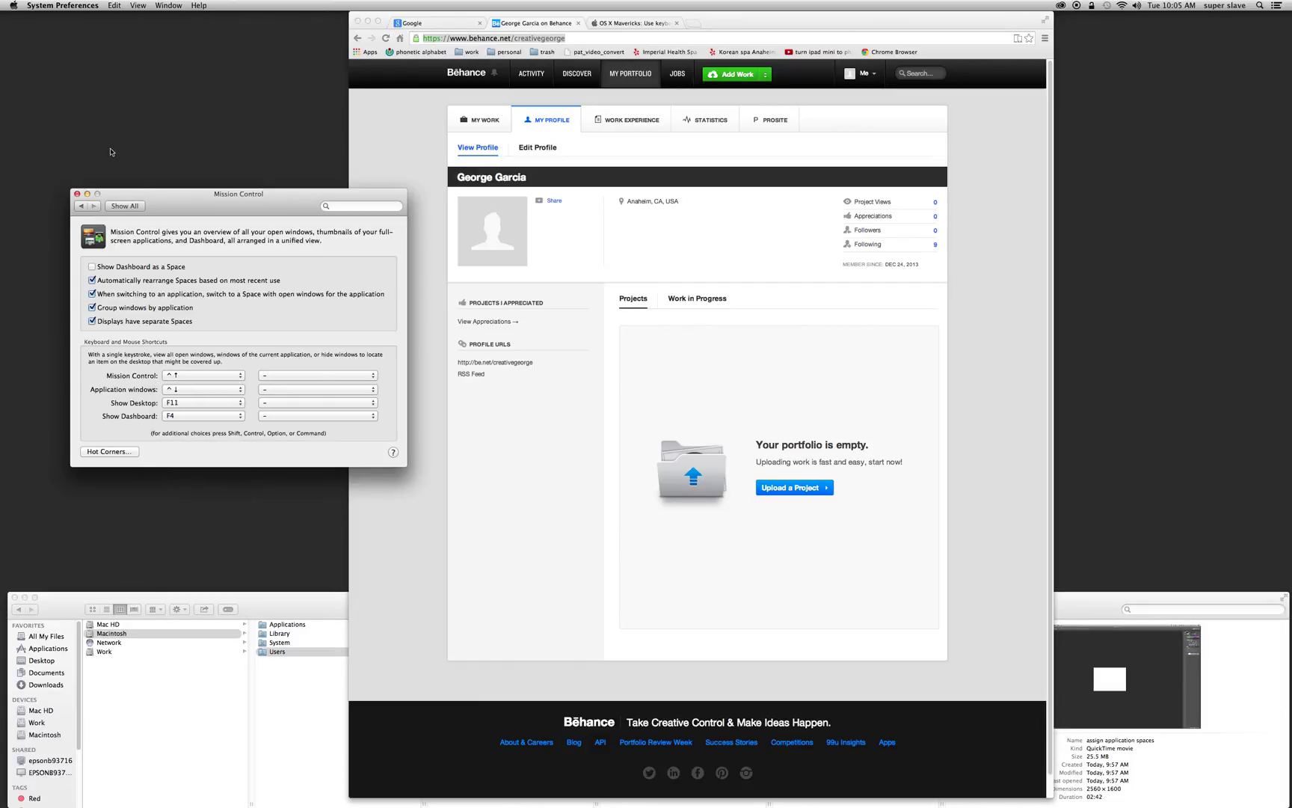
Switch to the Keyboard pane and summon Dashboard as an overlay over it, then dismiss it
left_click(125, 205)
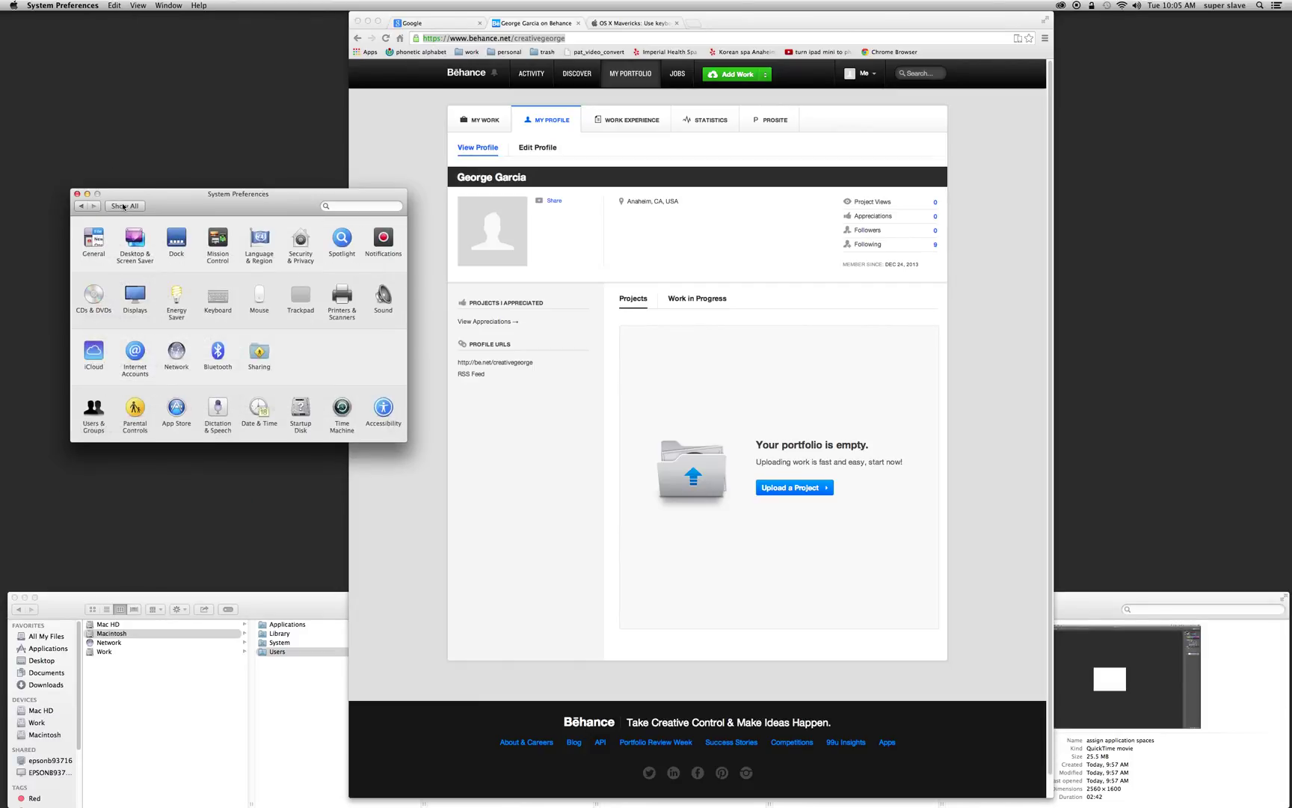
left_click(217, 297)
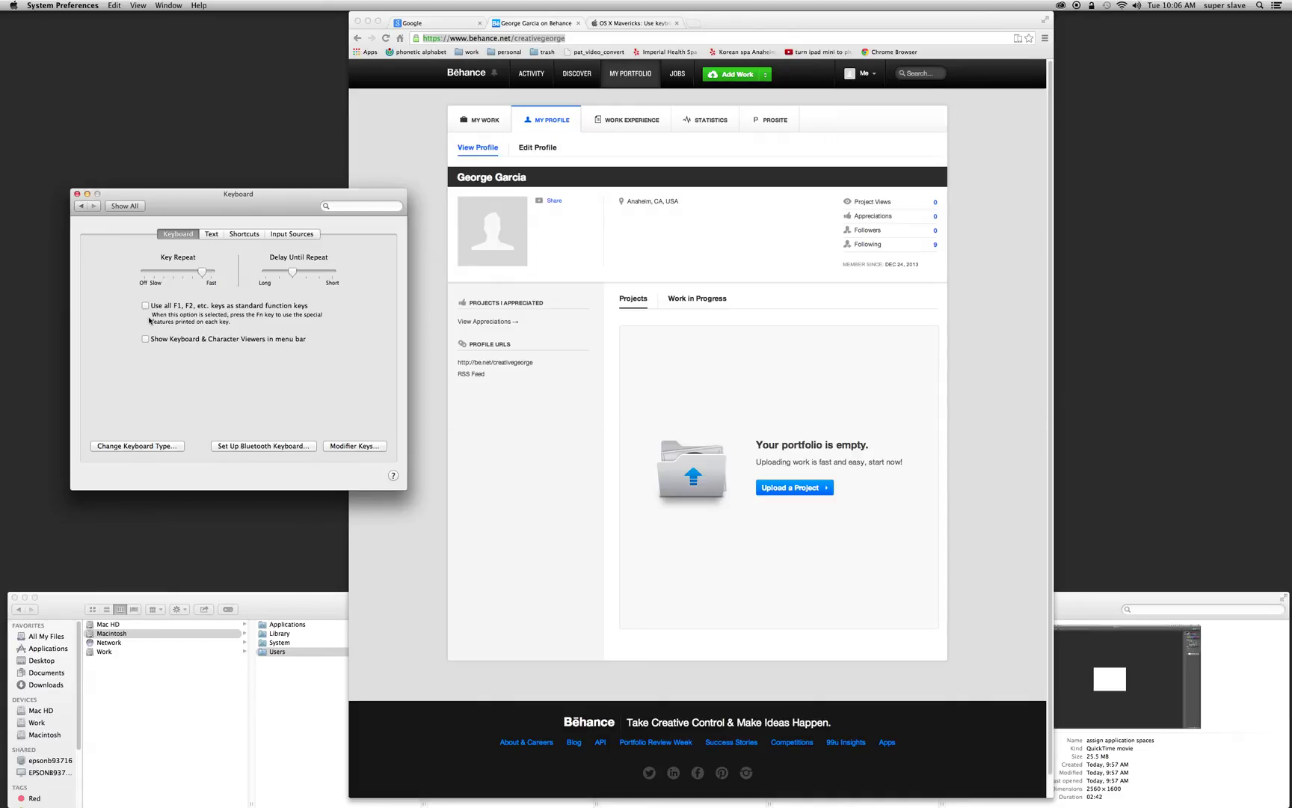
key("F12")
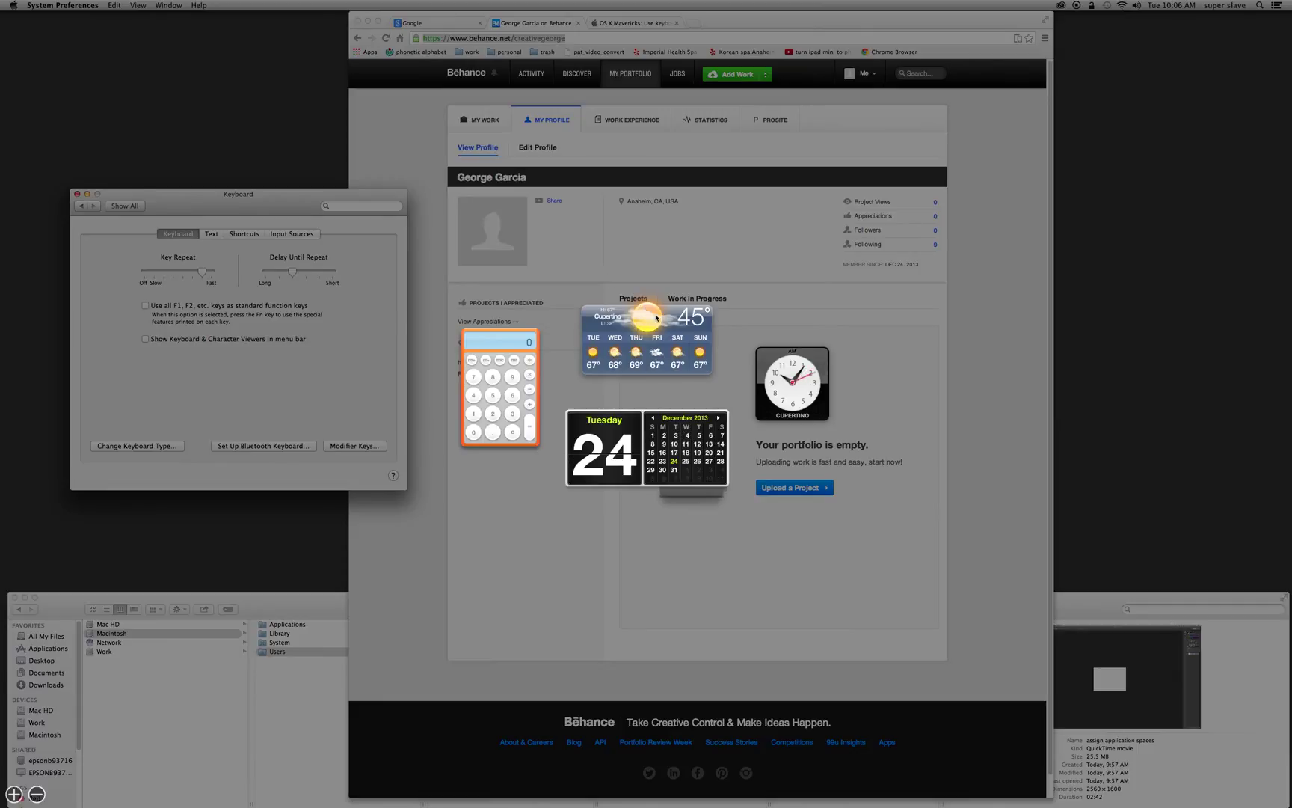
mouse_move(648, 339)
left_click(728, 303)
Move to the Illustrator desktop and draw a square near the top of the page
key("ctrl+Up")
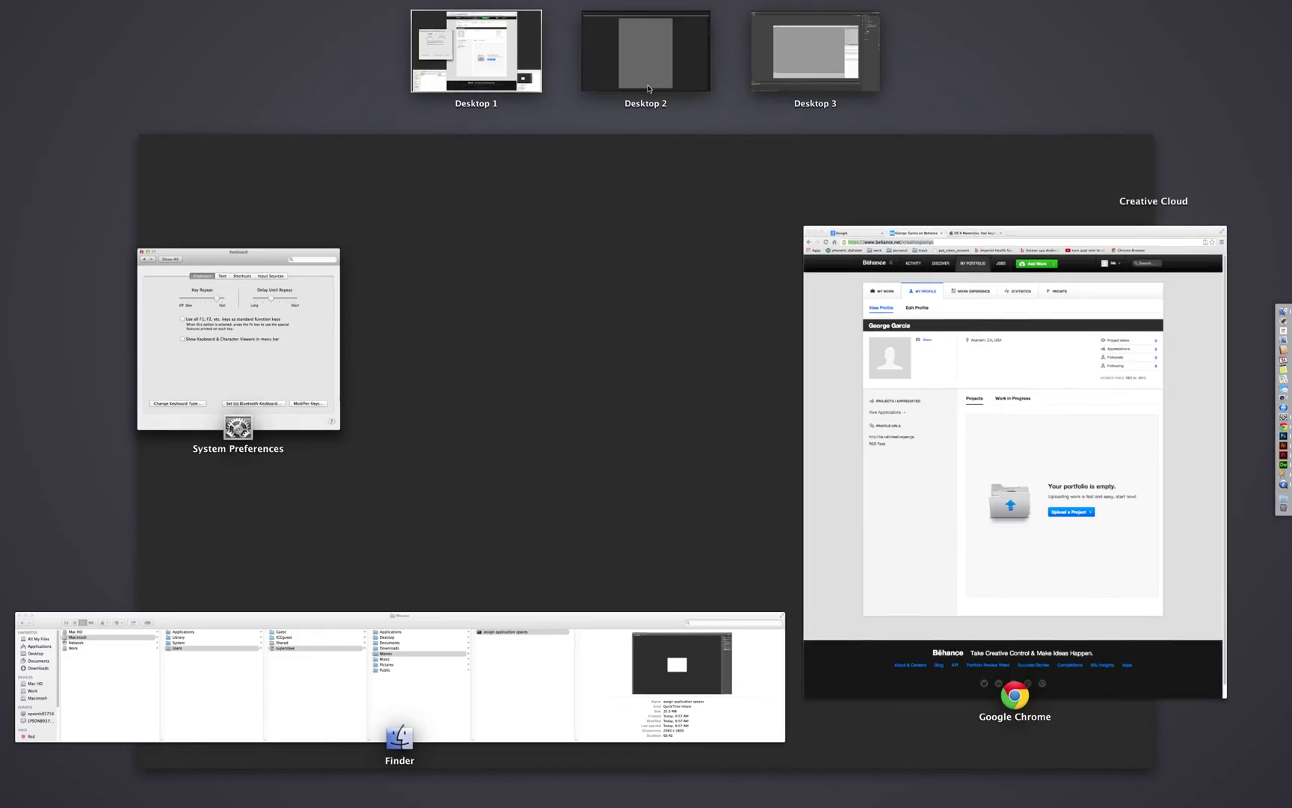
left_click(636, 56)
key("m")
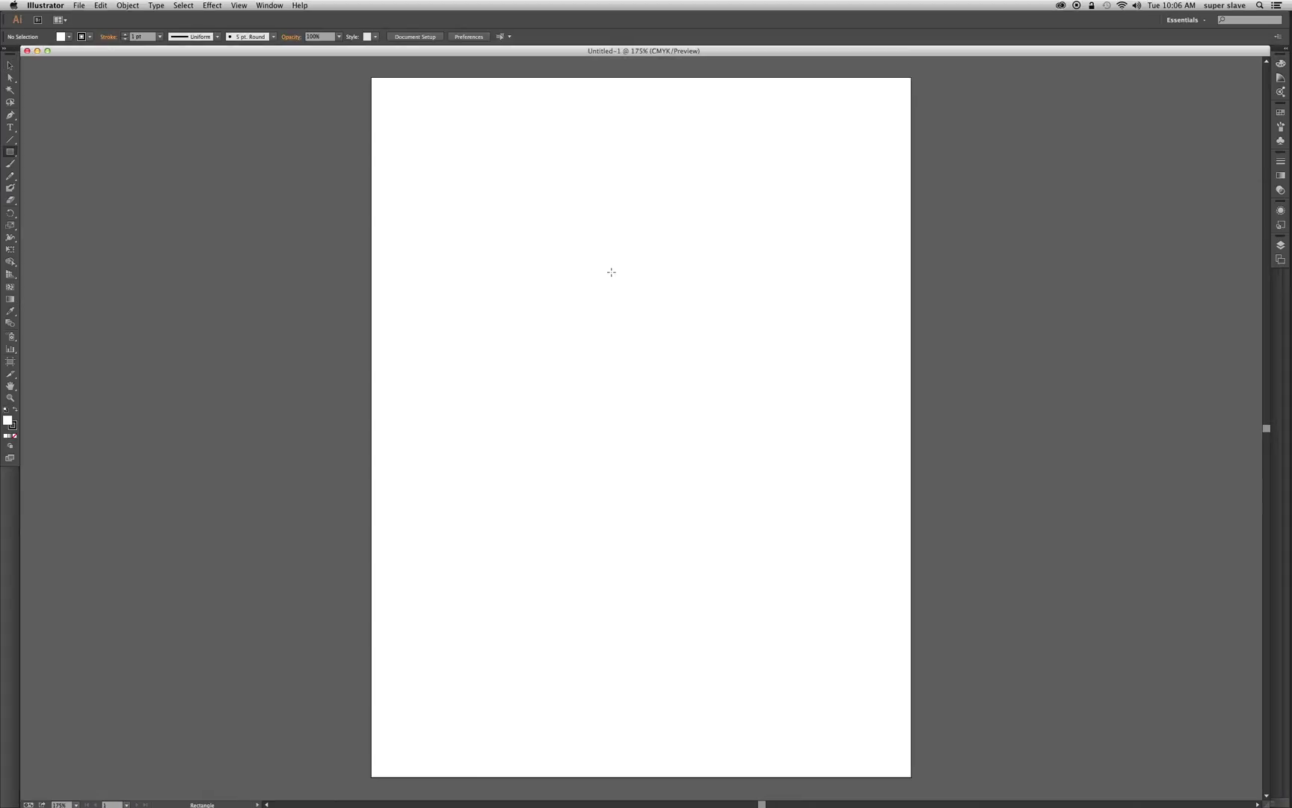
left_click_drag(563, 228, 760, 414)
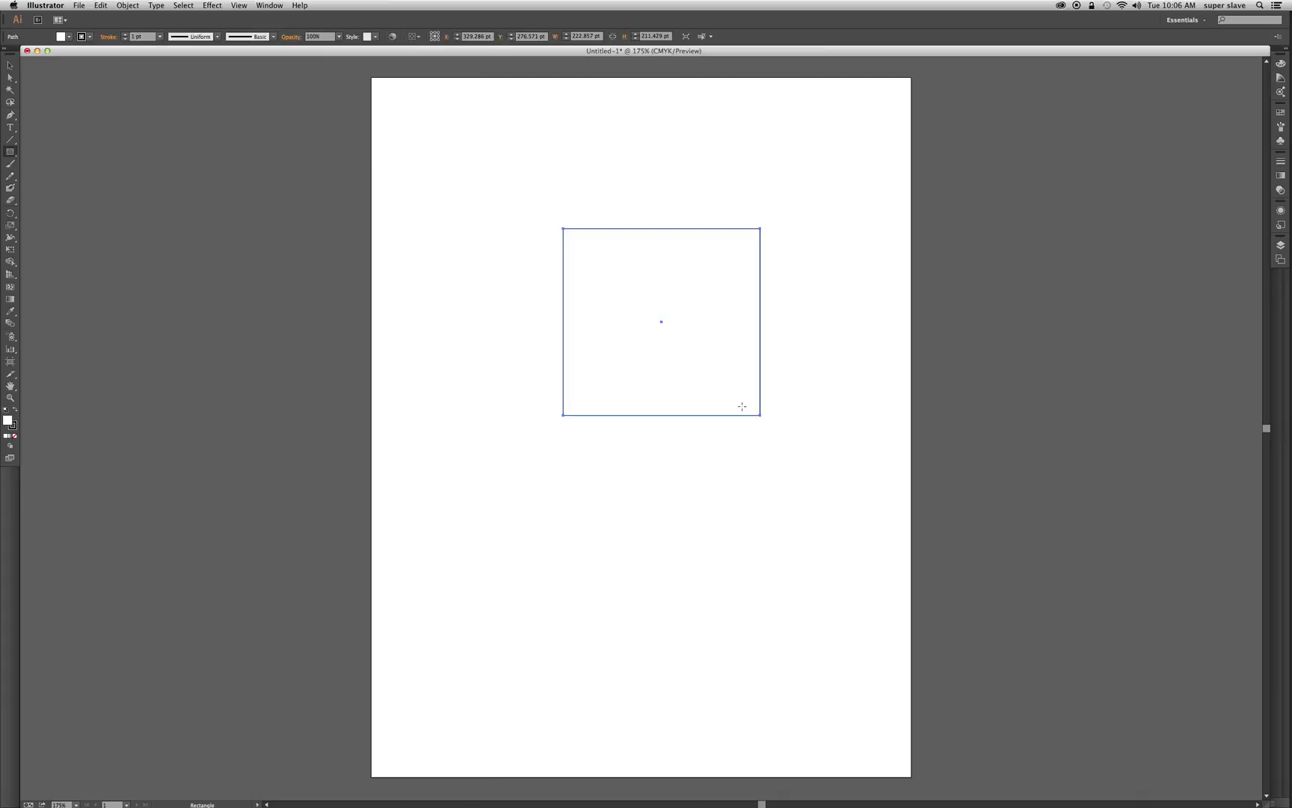
key("v")
Show Dashboard over Illustrator, hide it, show it again, then start a Spotlight search
key("F3")
key("F12")
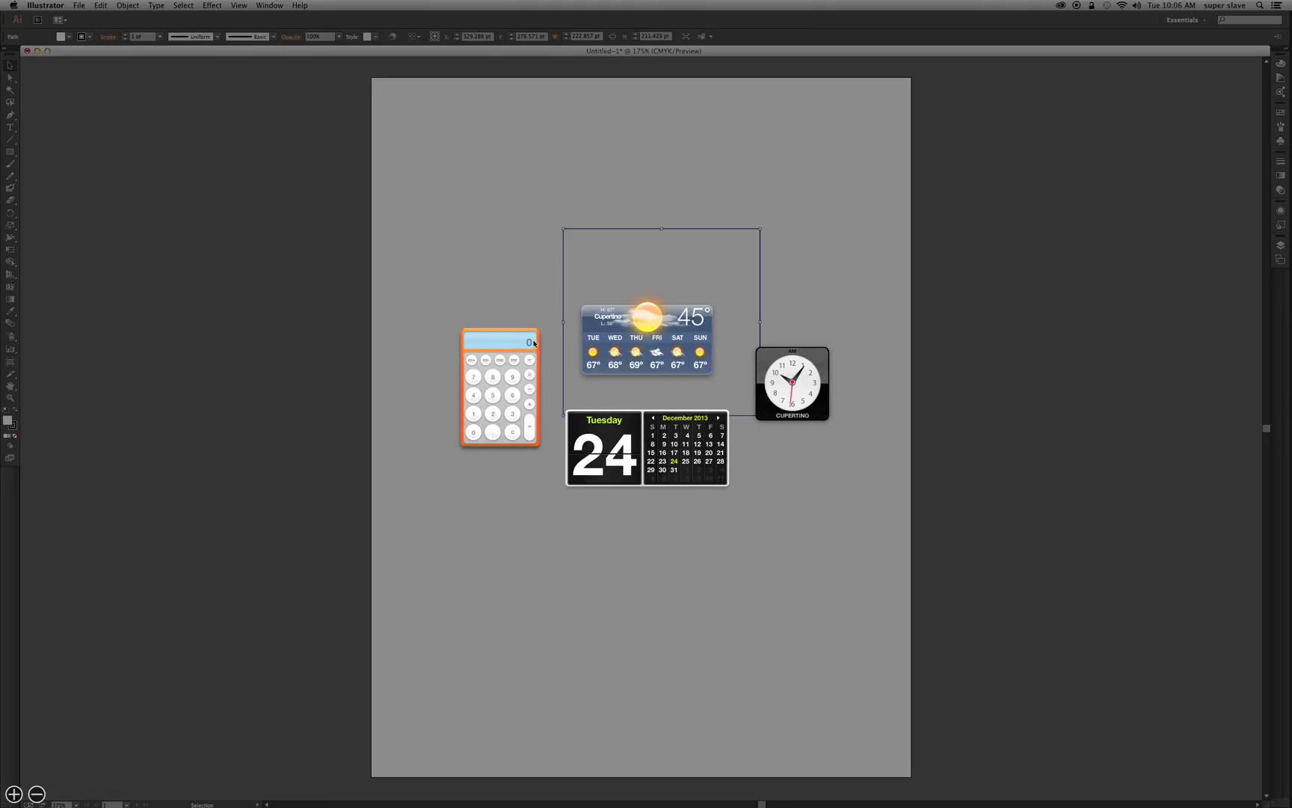
key("F12")
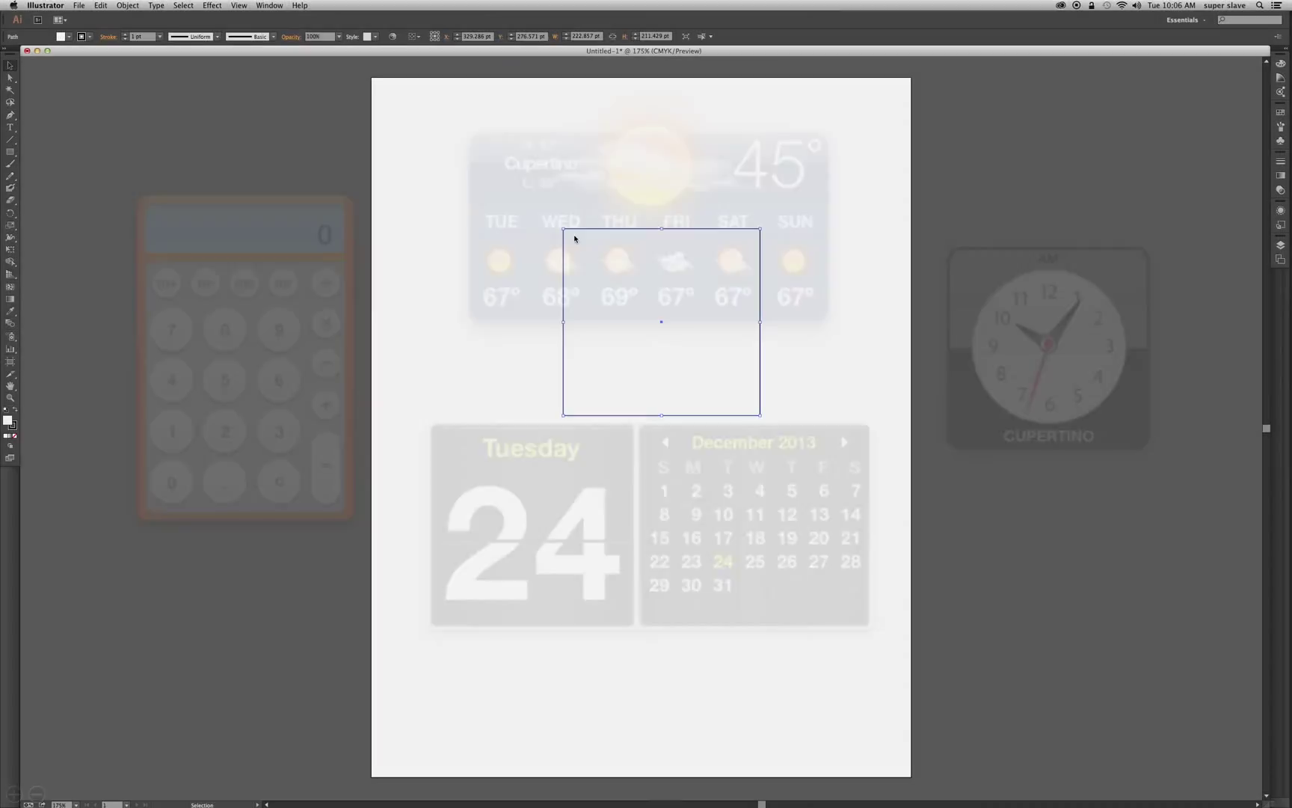
key("F12")
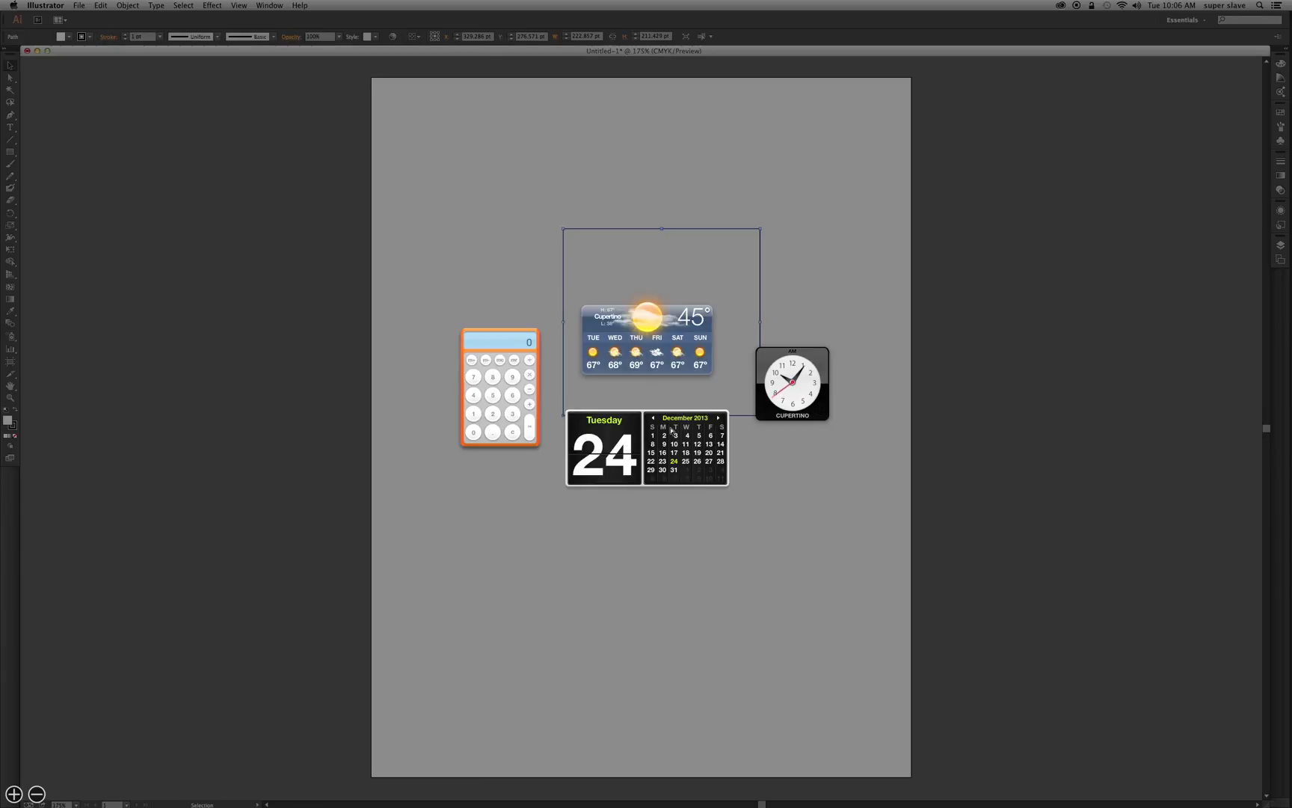
key("super+space")
type("quickical")
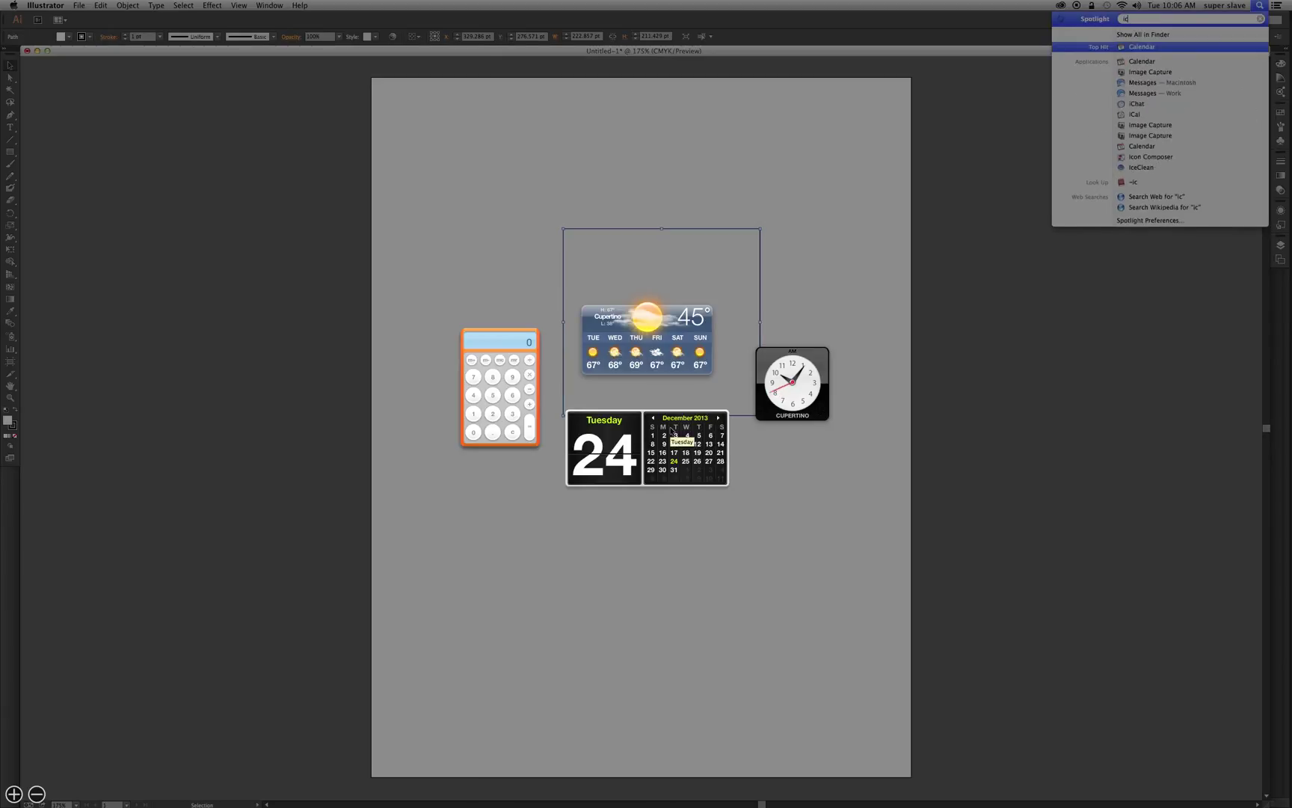
Launch Calendar, reposition its window, and overlay then dismiss Dashboard on top of it
key("Return")
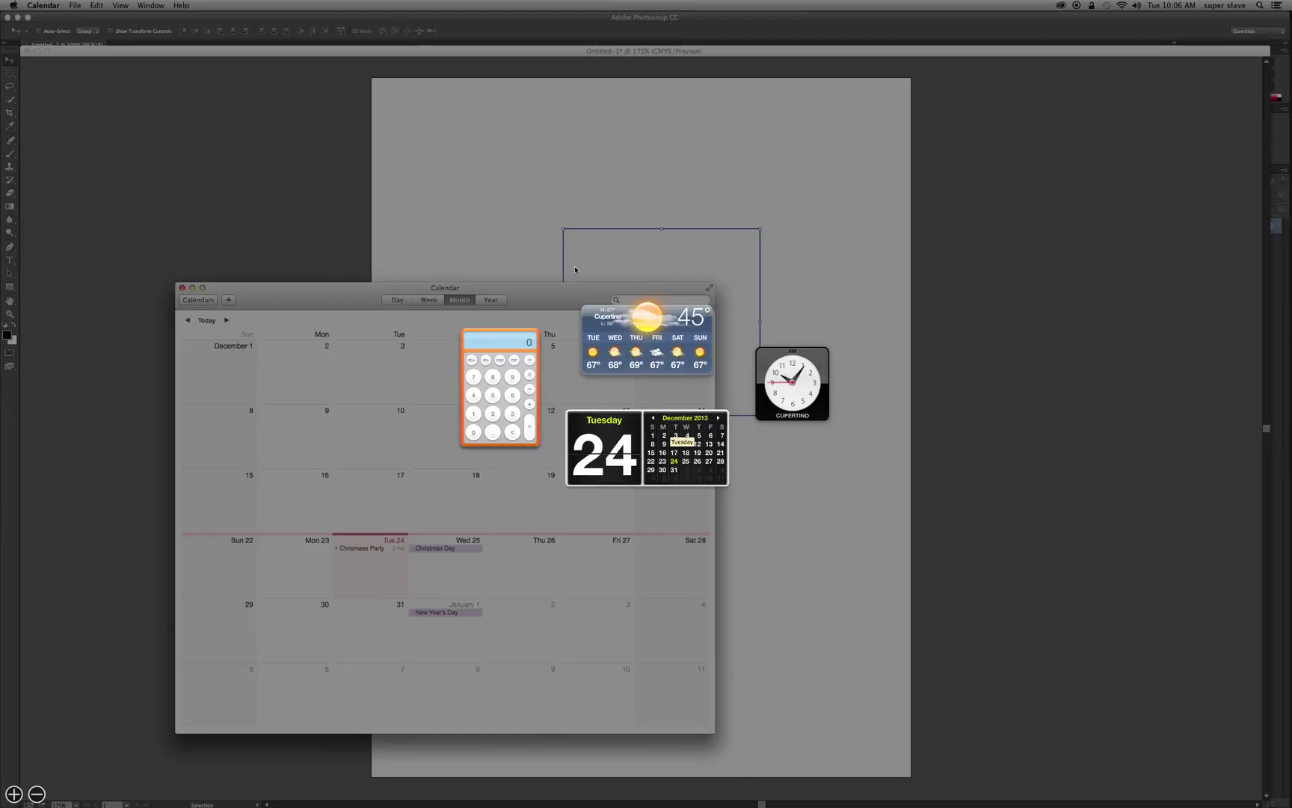
left_click(553, 305)
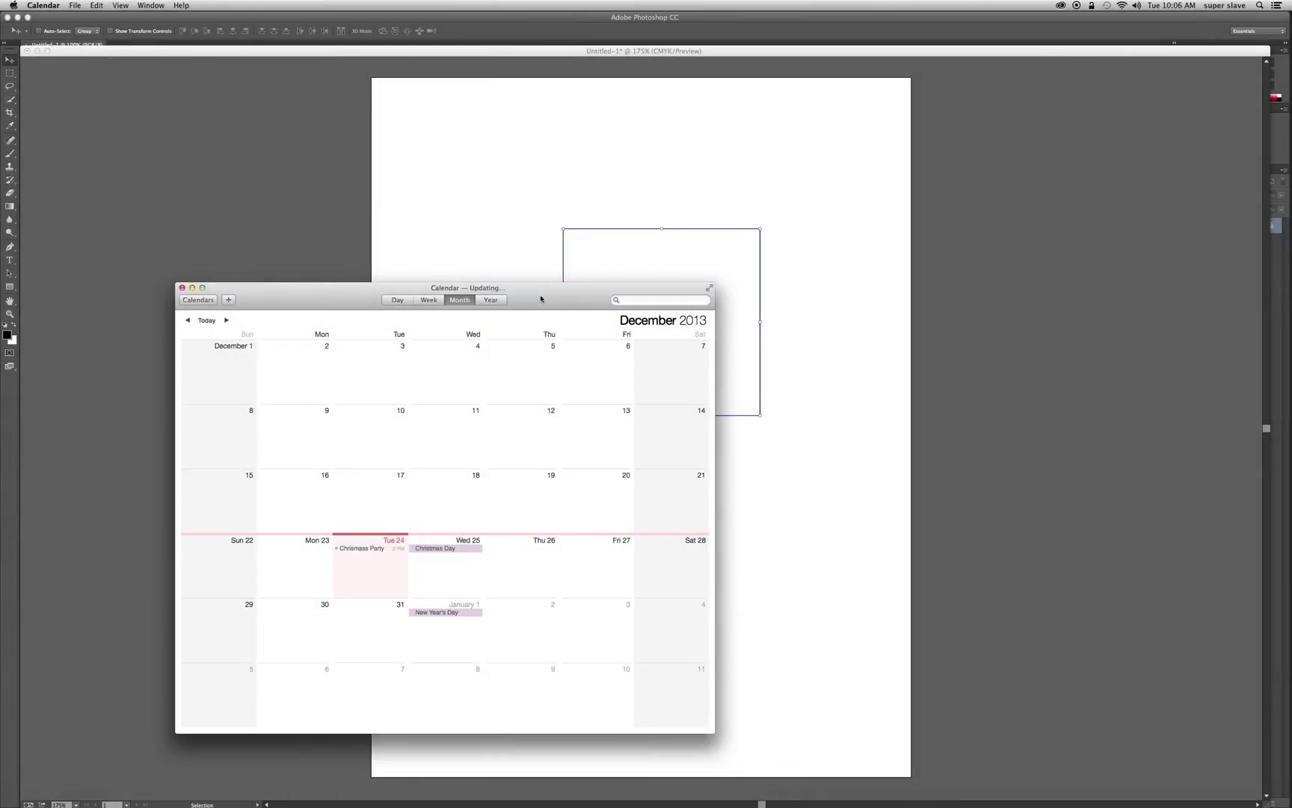
left_click_drag(541, 298, 506, 124)
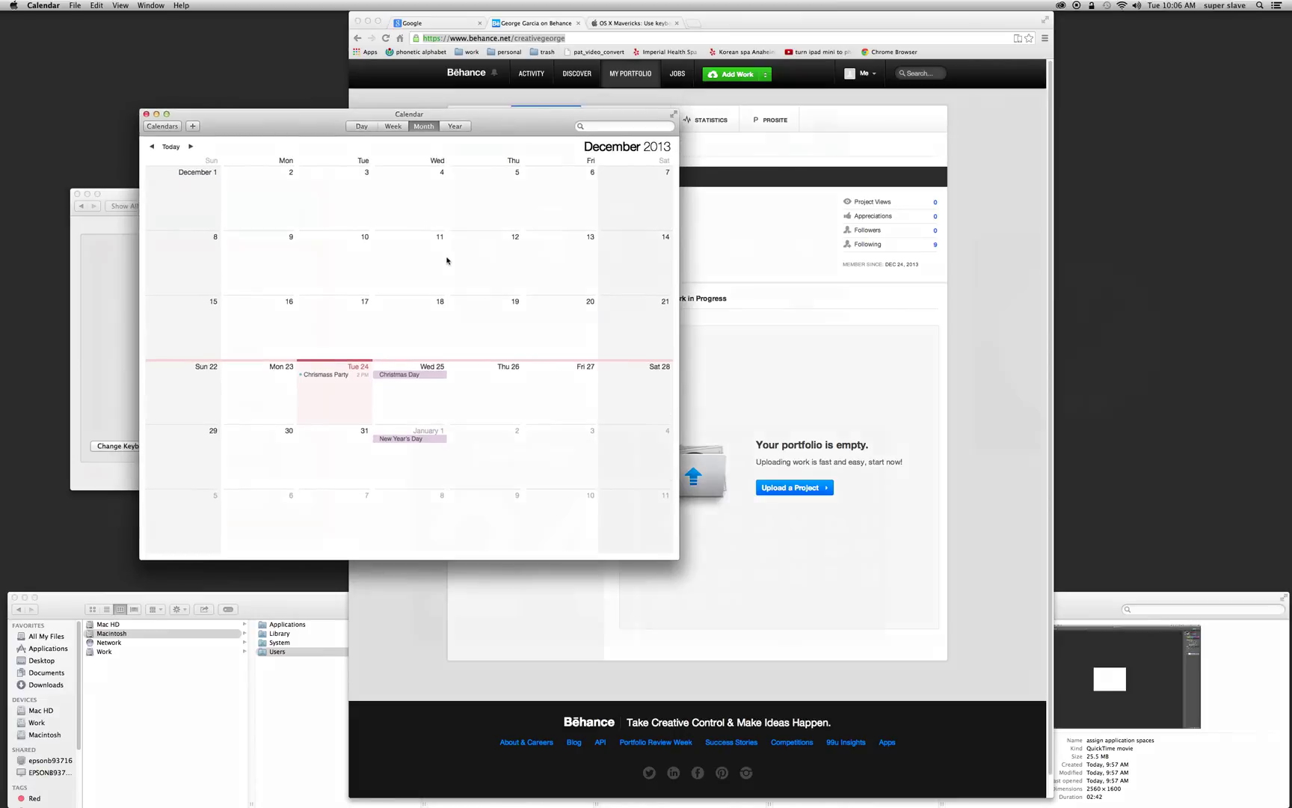
key("F12")
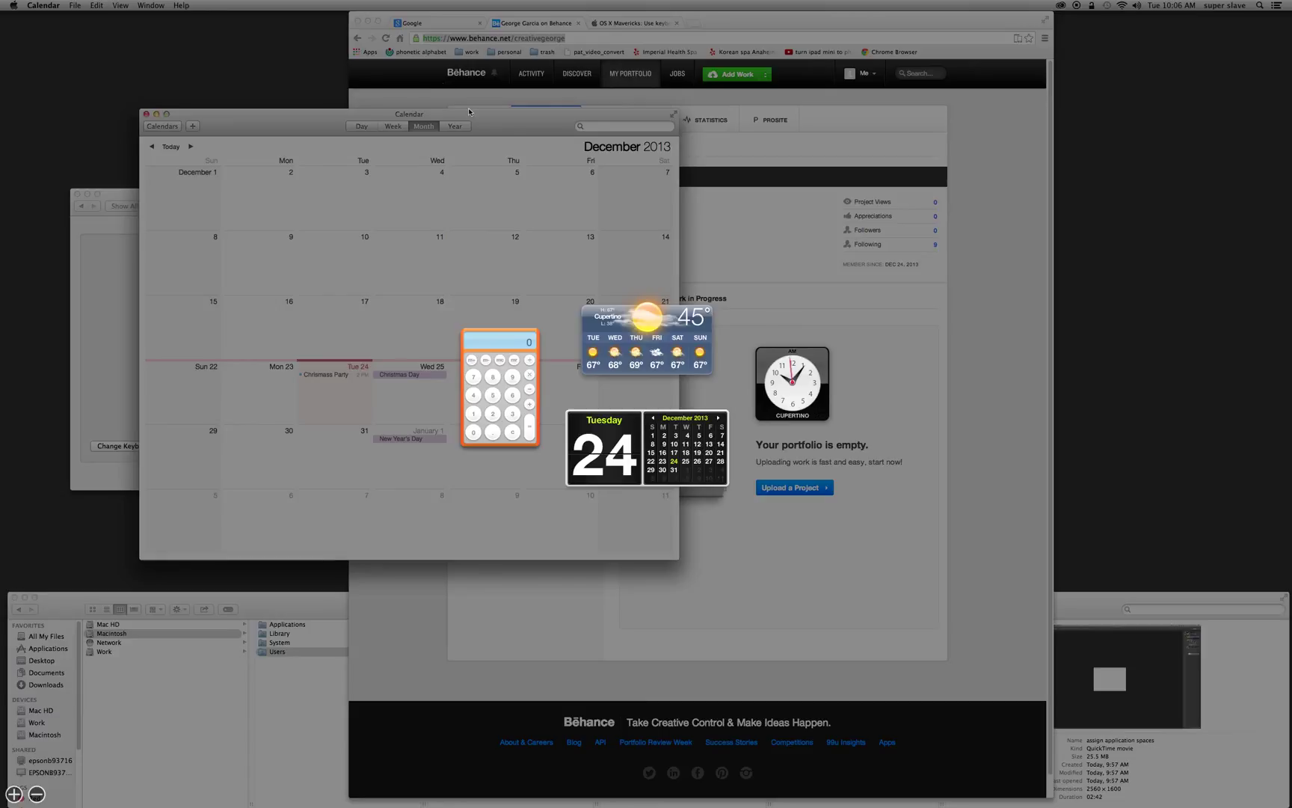
left_click(394, 333)
mouse_move(678, 74)
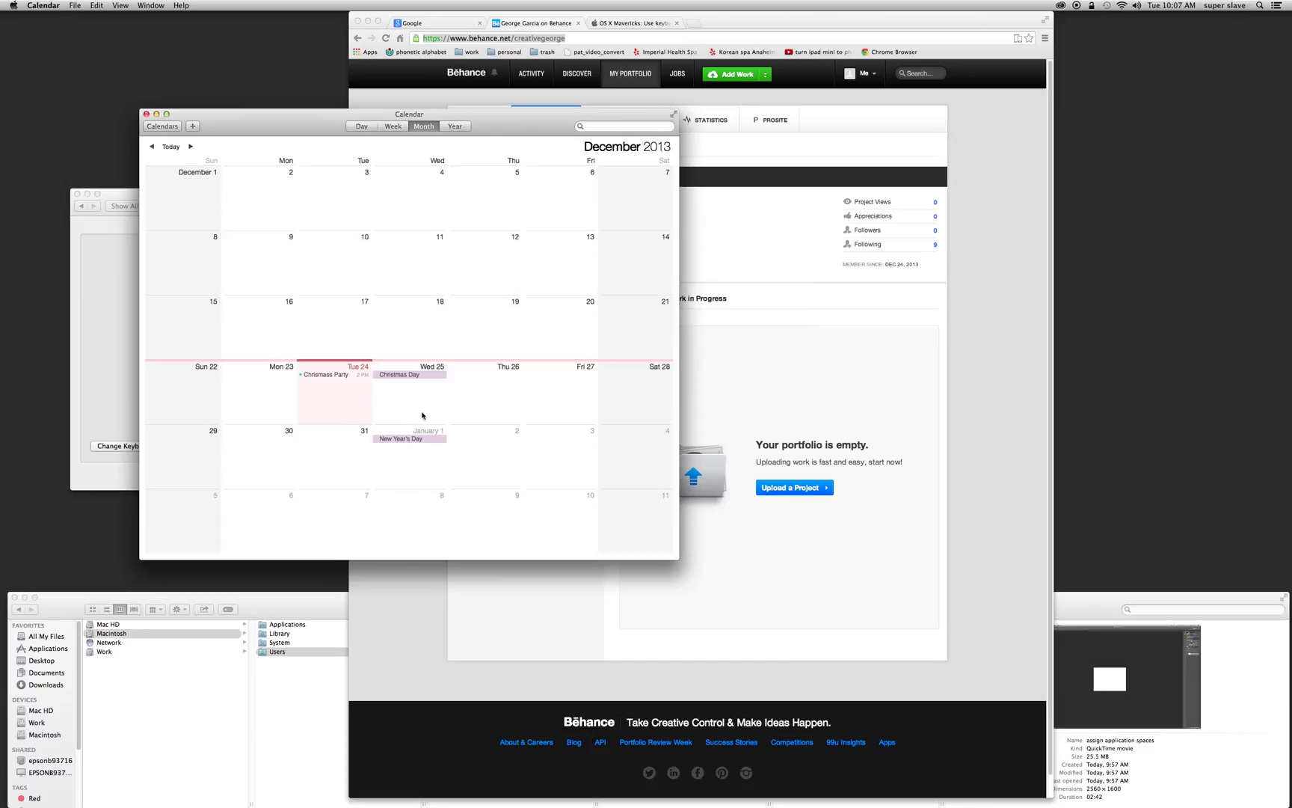
Quit Calendar, toggle Dashboard once, and return to the Mission Control preferences pane
key("super+q")
key("F12")
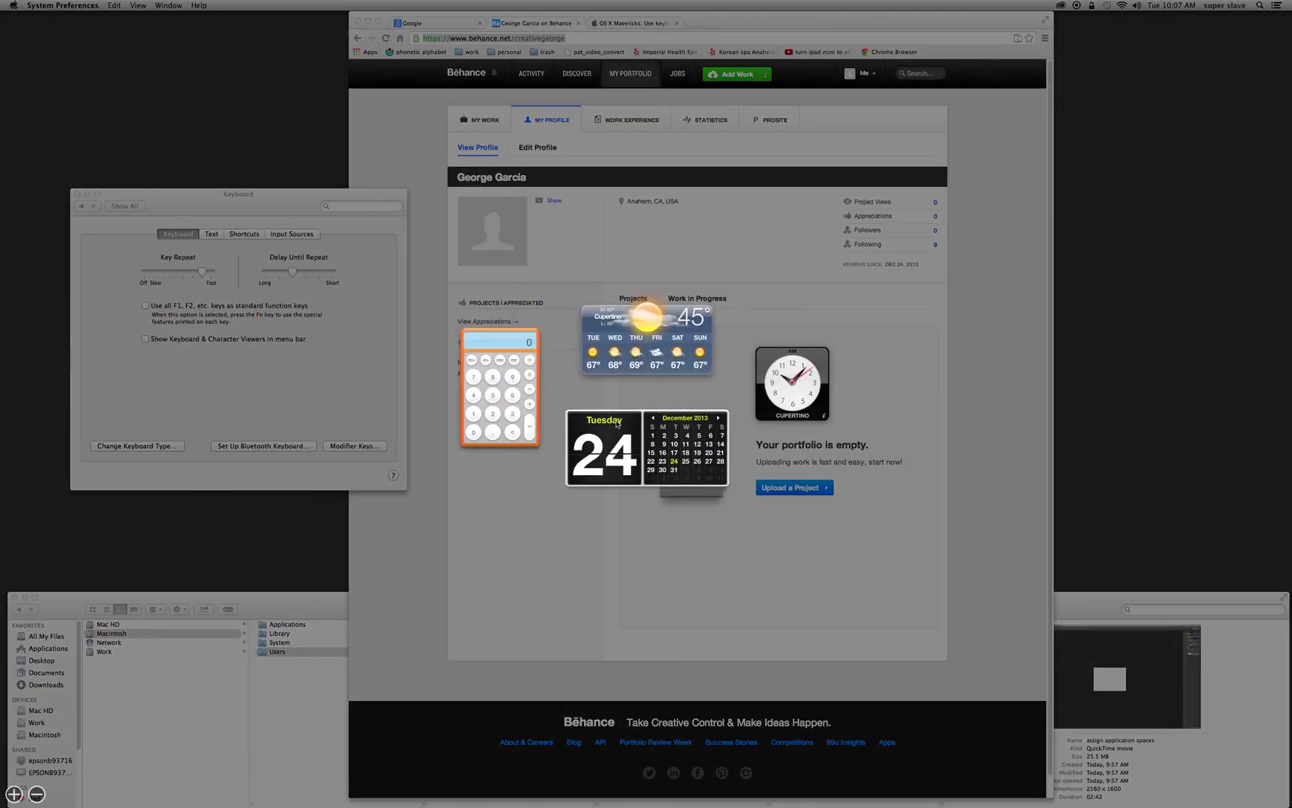
key("F12")
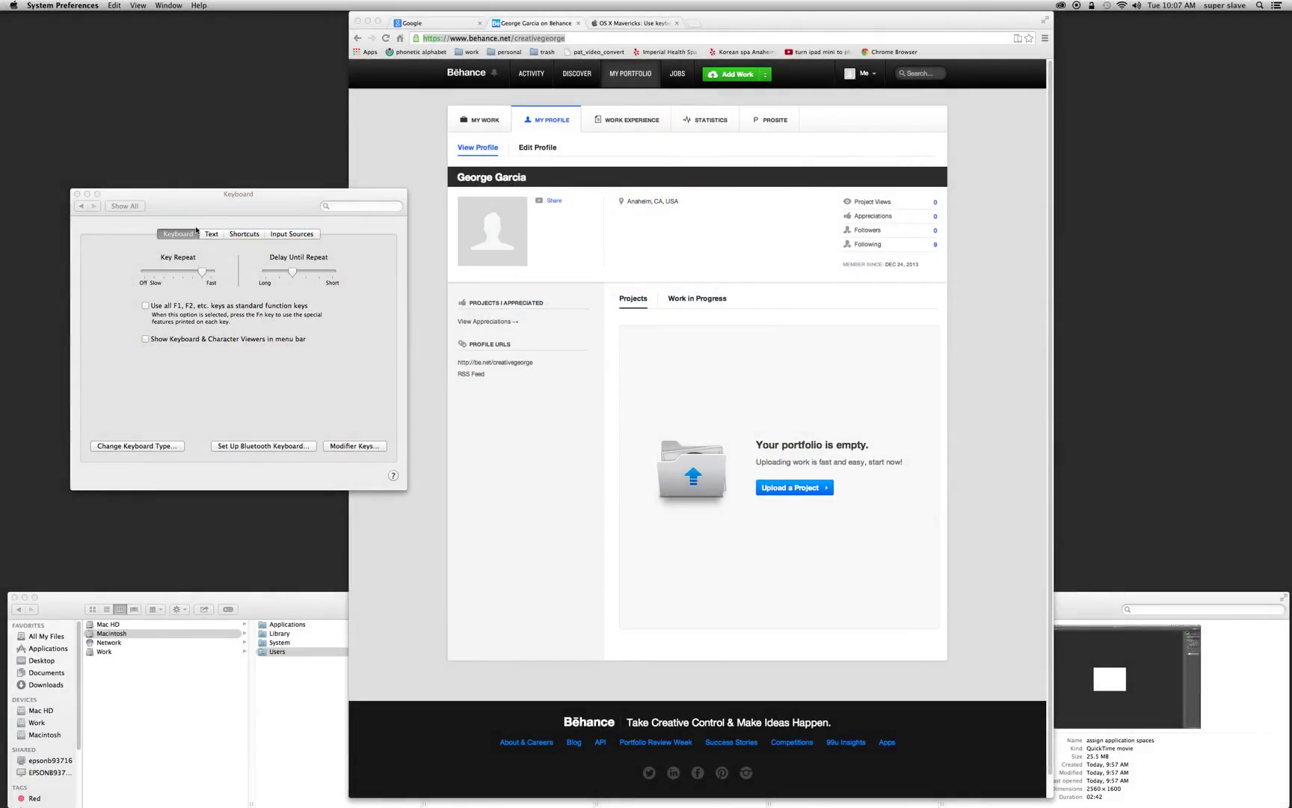
left_click(168, 206)
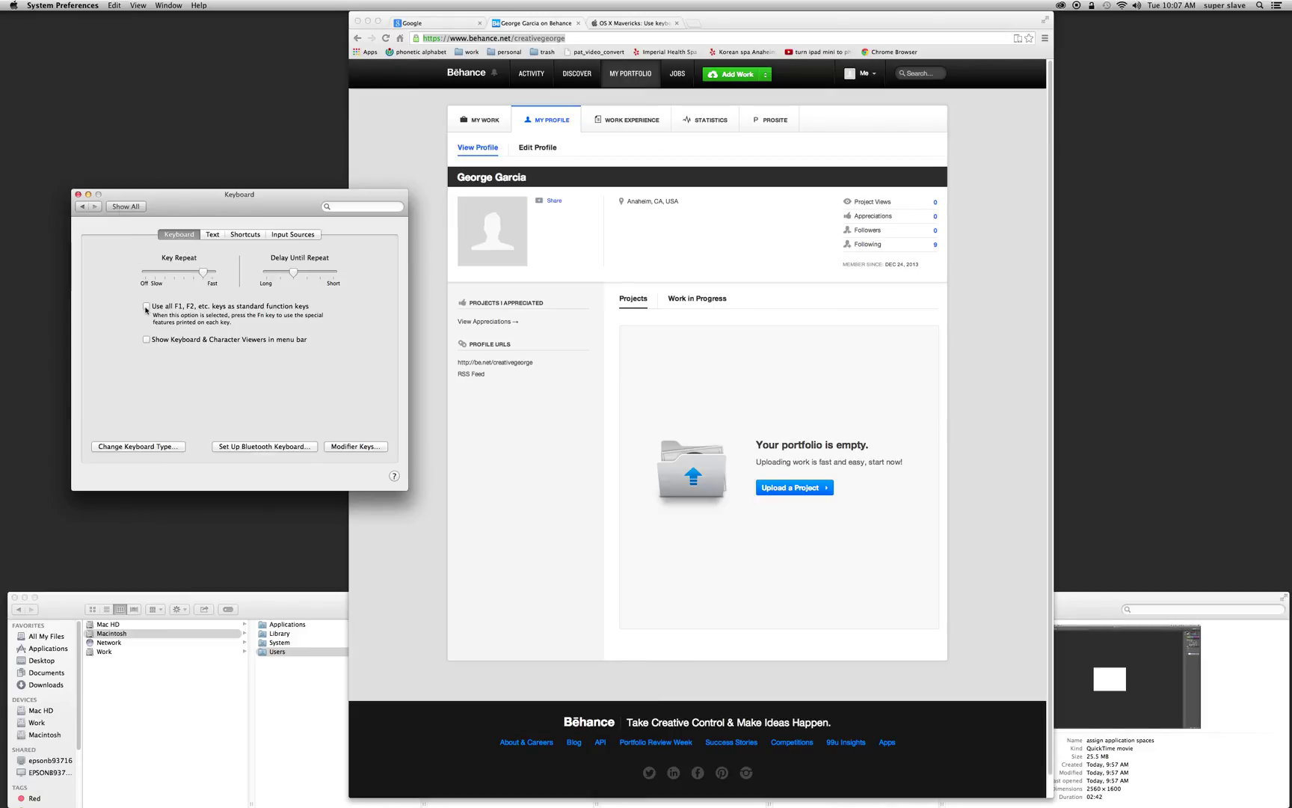
left_click(127, 207)
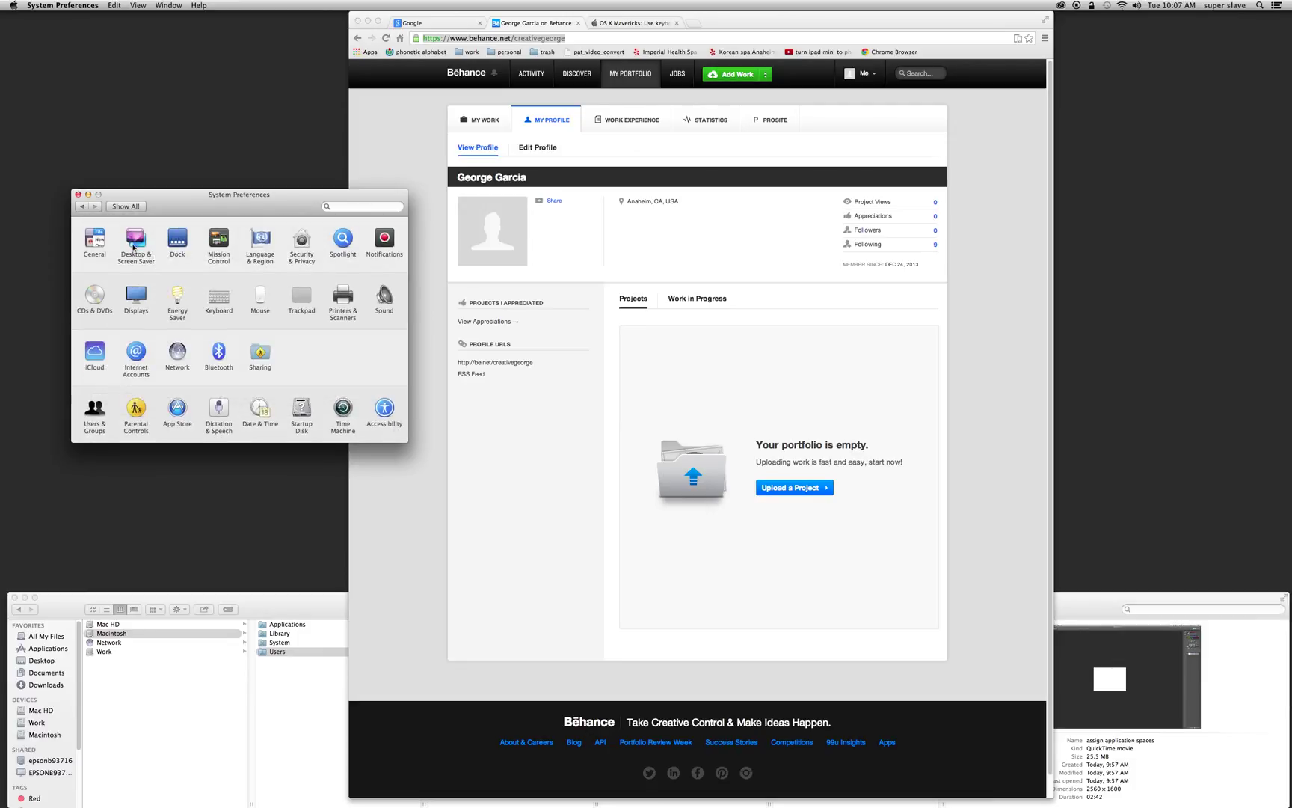
left_click(219, 237)
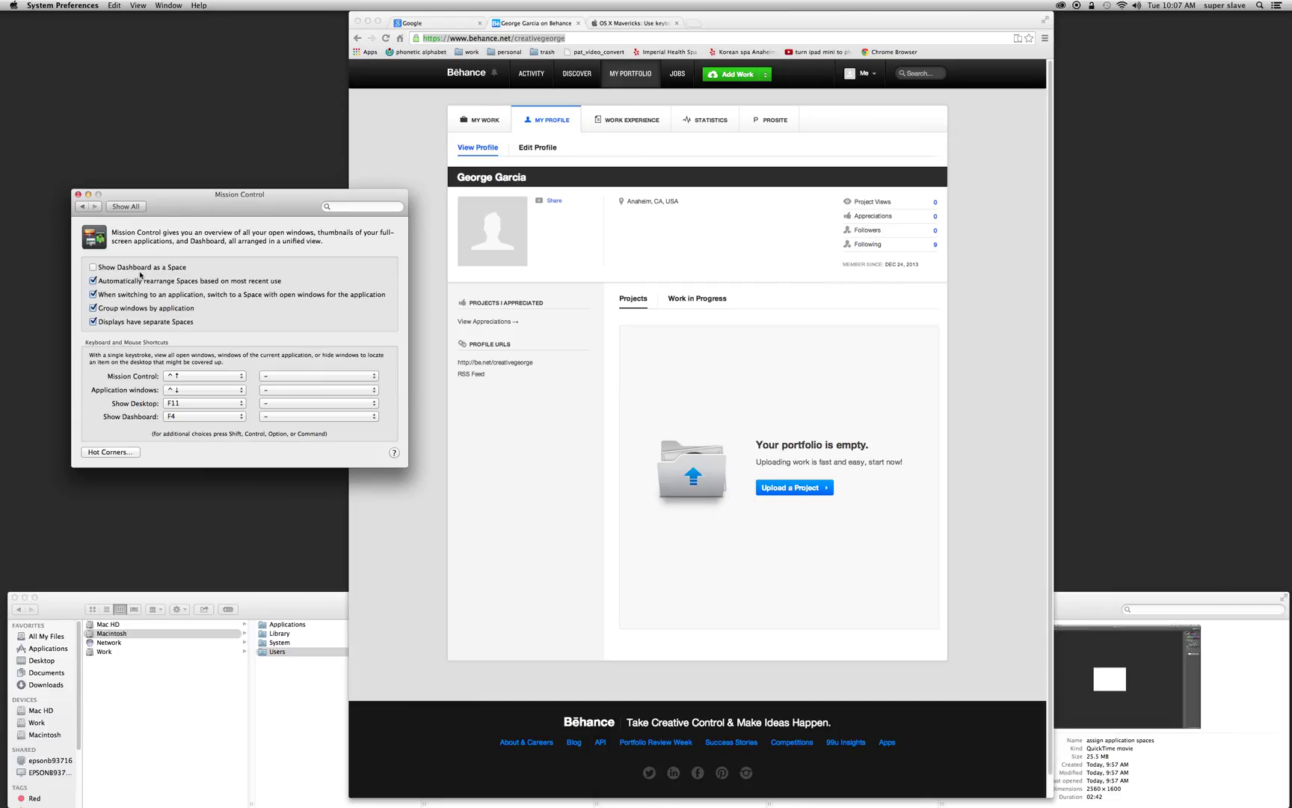
Test F4 showing and hiding Dashboard, then switch to Desktop 3 from the Spaces overview
key("F4")
key("F4")
key("F4")
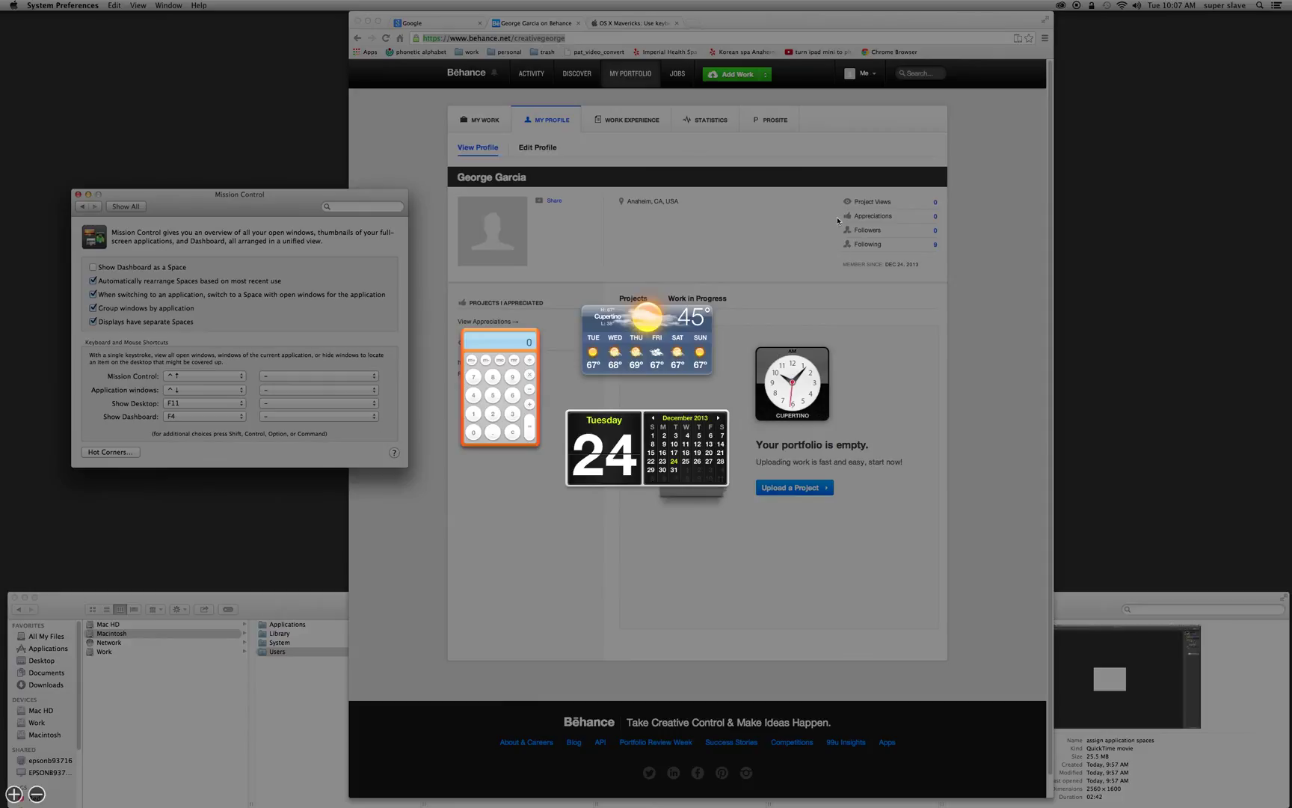
key("F4")
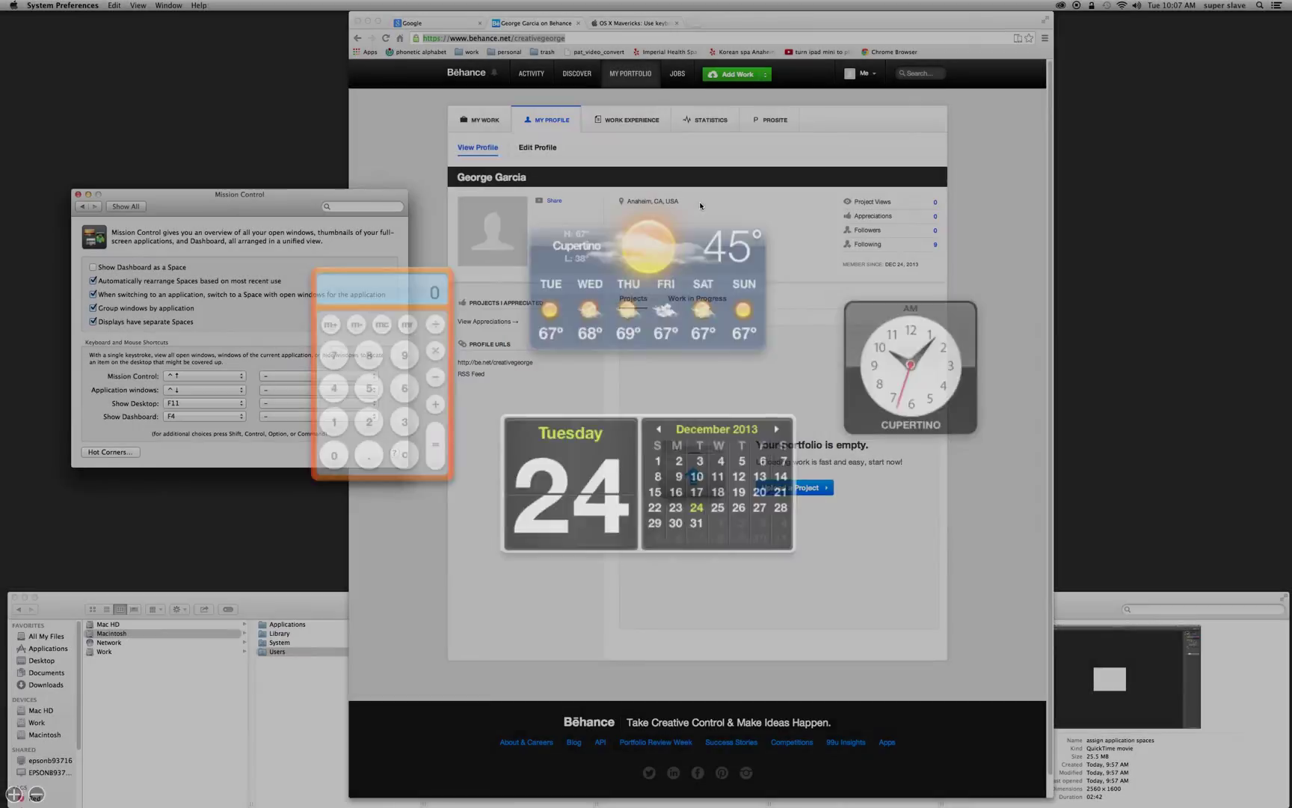
key("ctrl+Up")
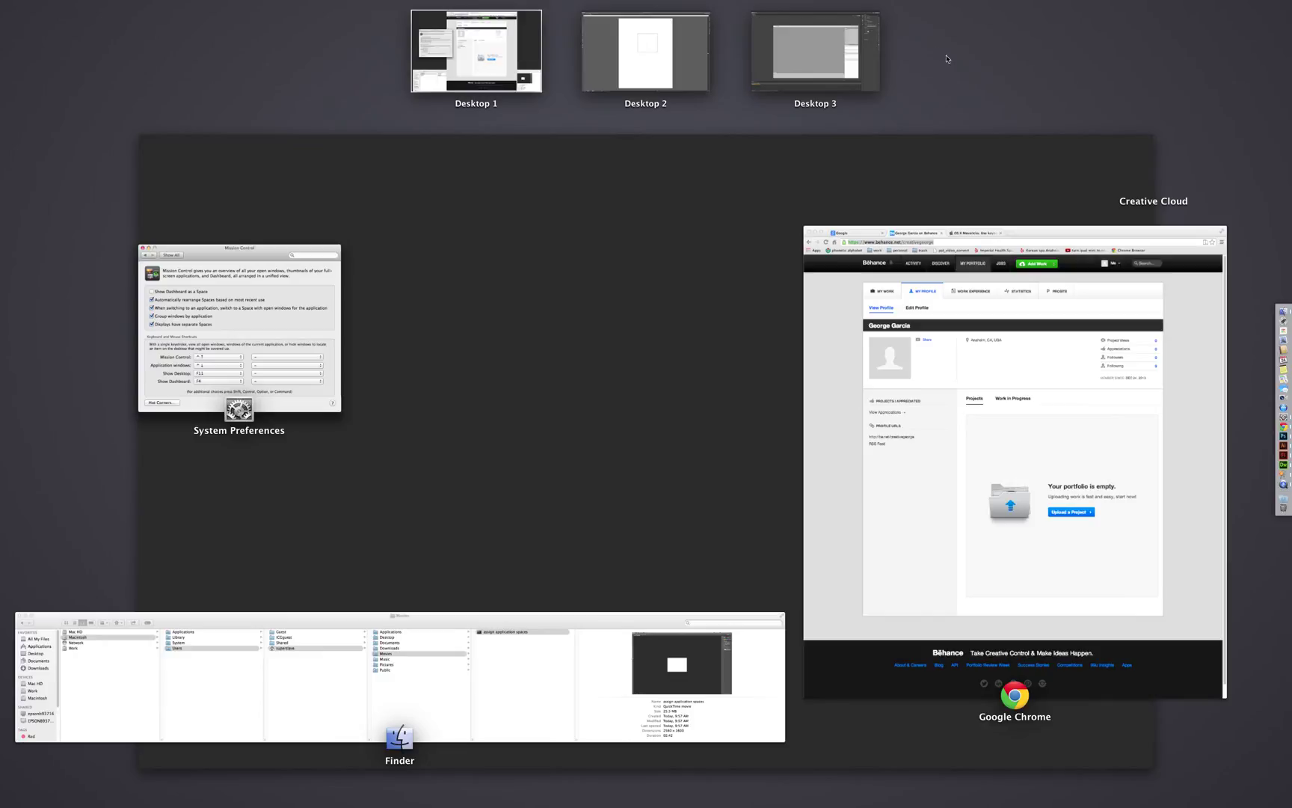
left_click(815, 51)
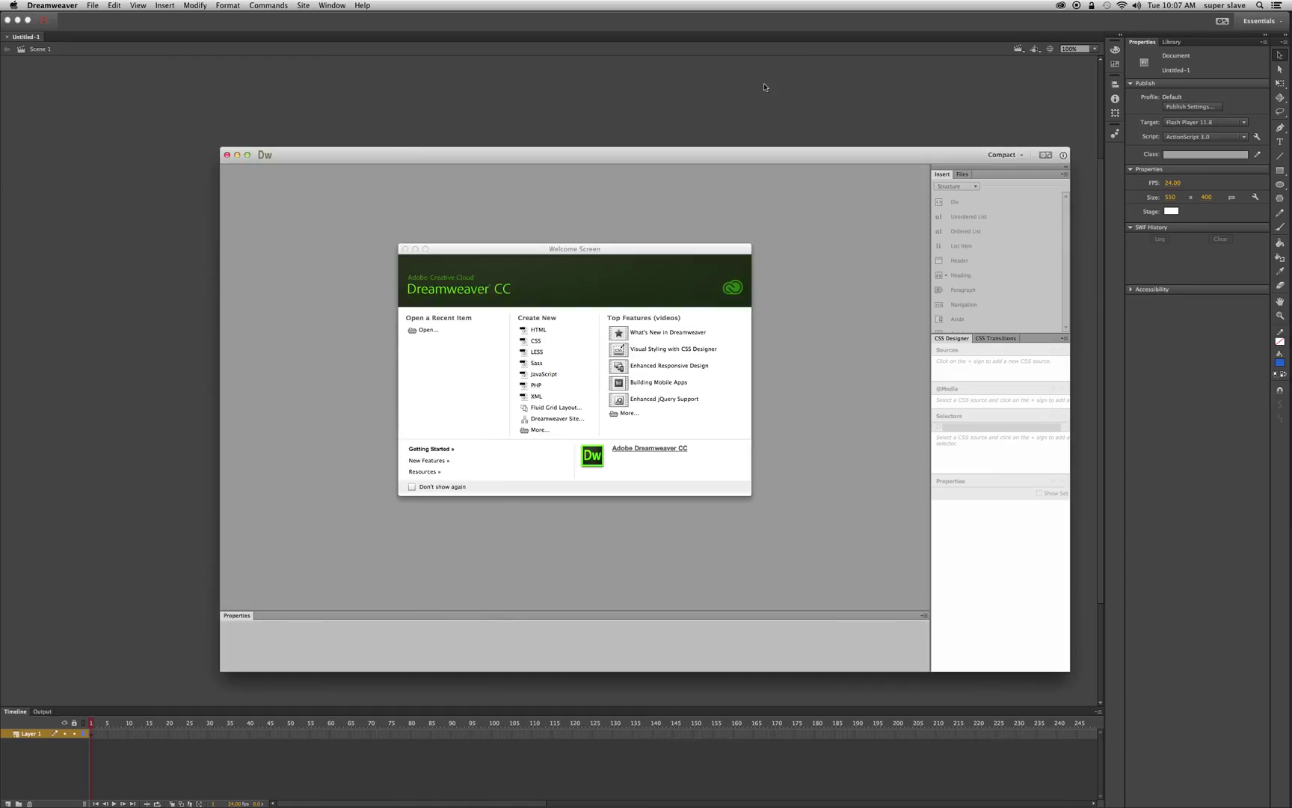